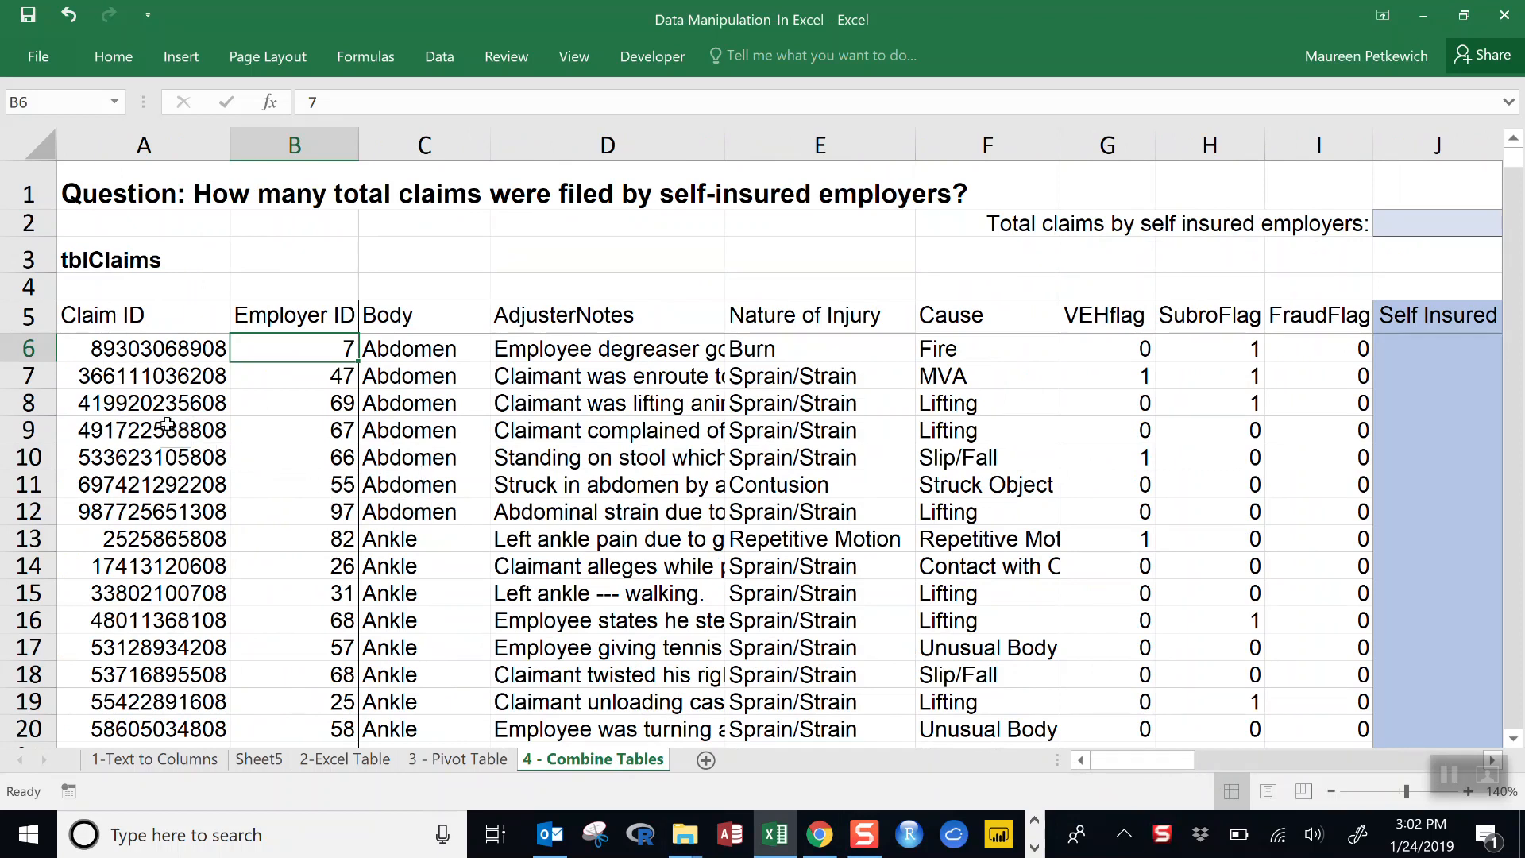
Step: Examine the Claim ID and Employer ID columns of tblClaims and the neighbouring tblEmployer table
{"action": "left_click", "coordinate": [163, 360]}
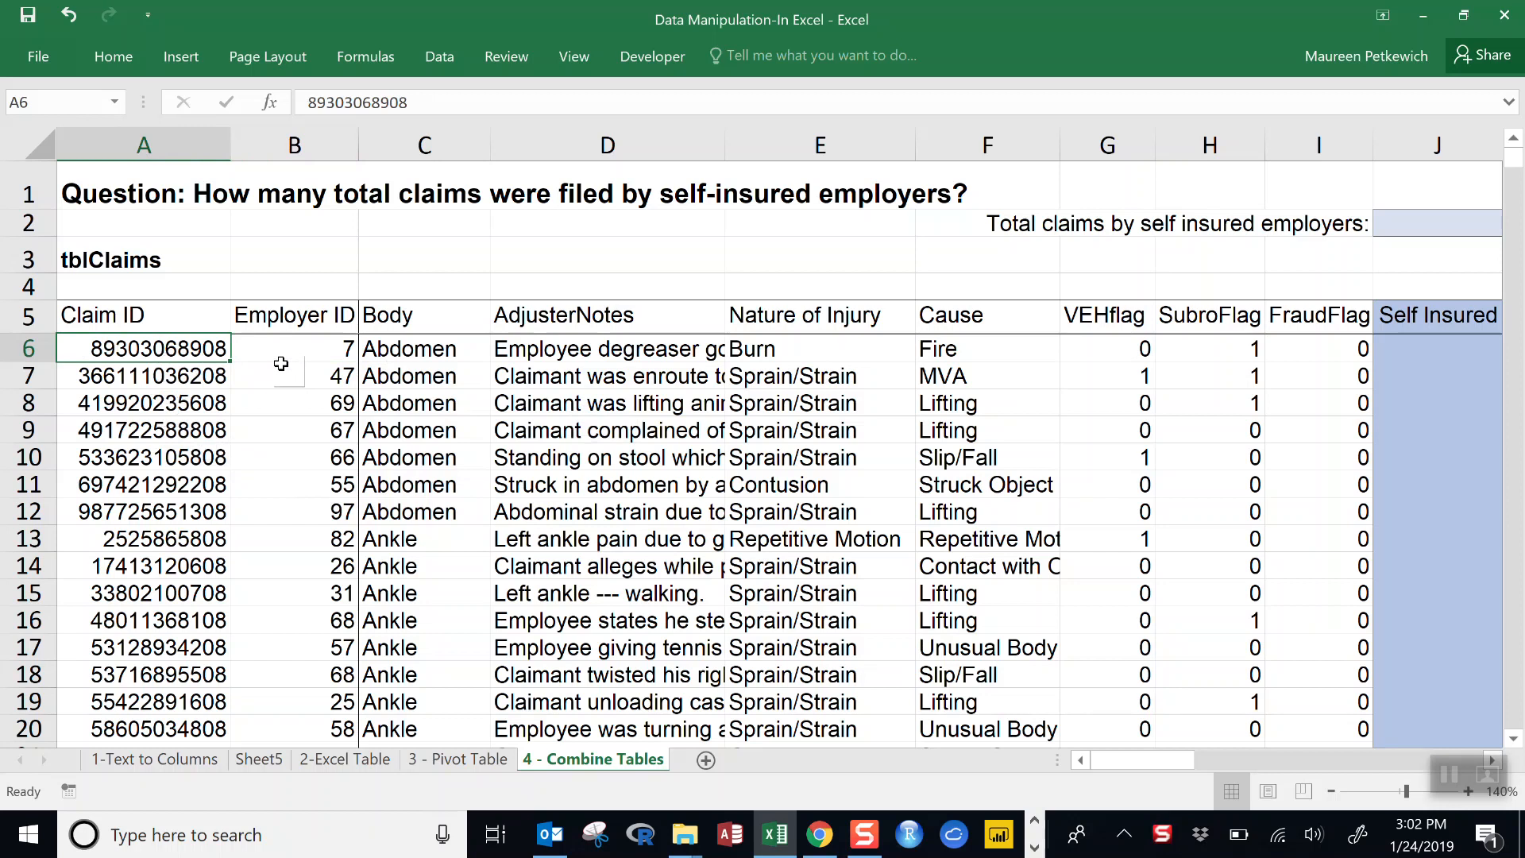
{"action": "left_click", "coordinate": [284, 355]}
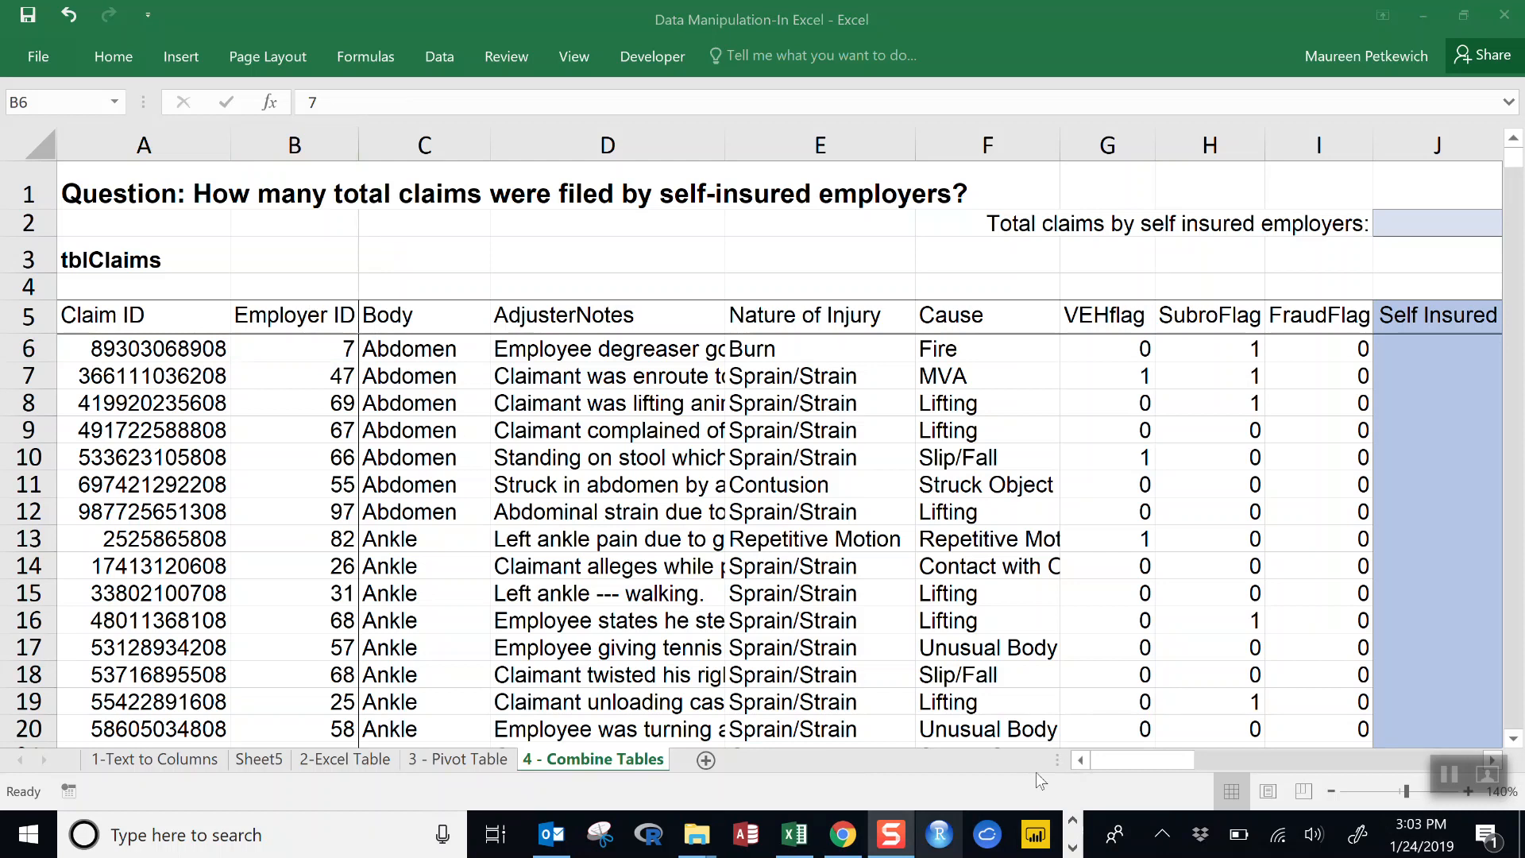
{"action": "left_click", "coordinate": [1154, 771]}
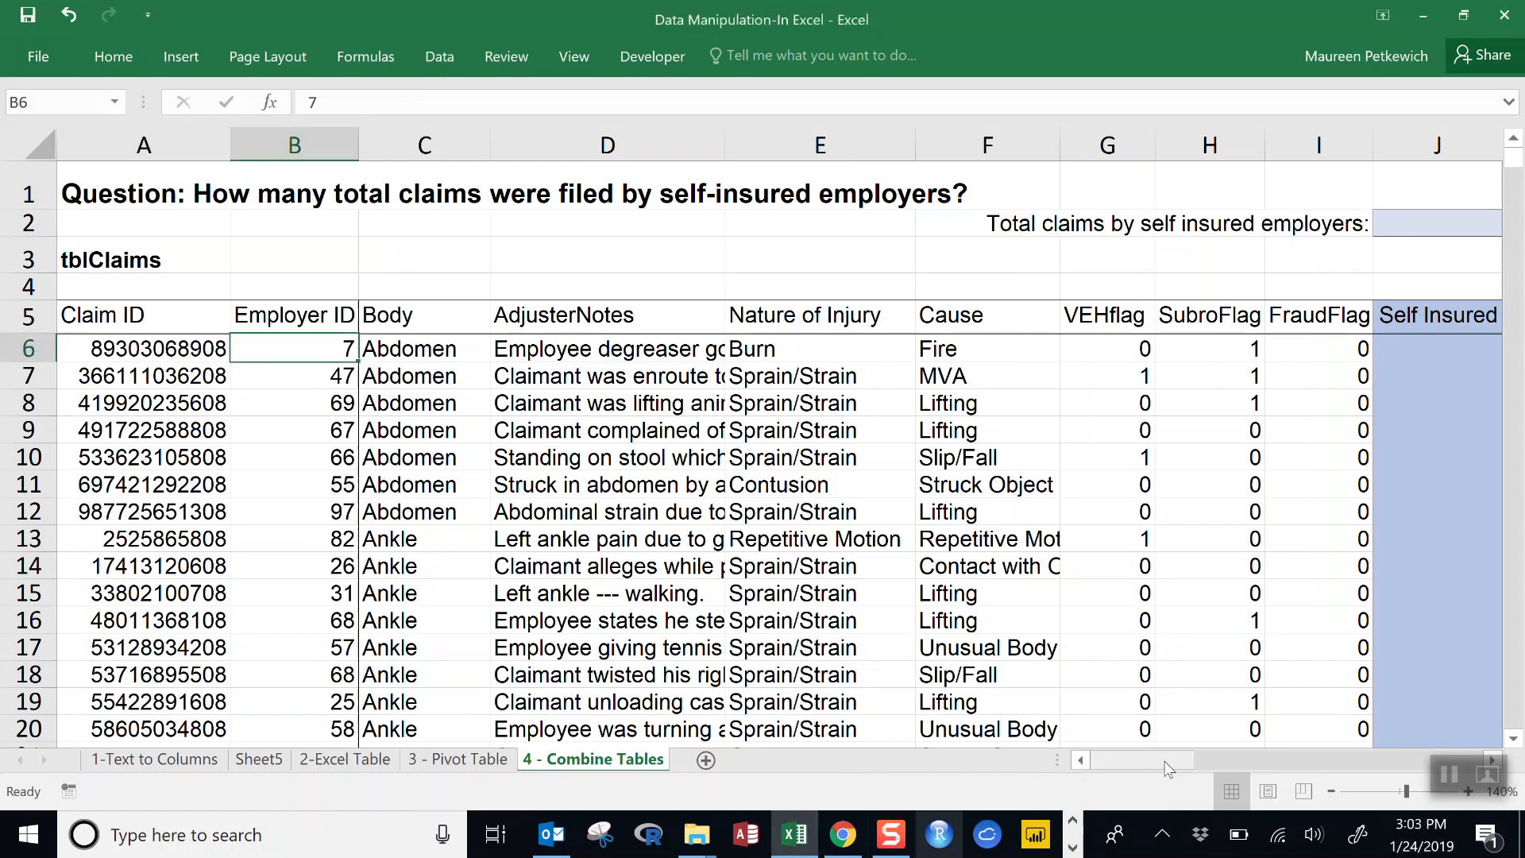
{"action": "left_click", "coordinate": [1206, 696]}
{"action": "key", "text": "Right"}
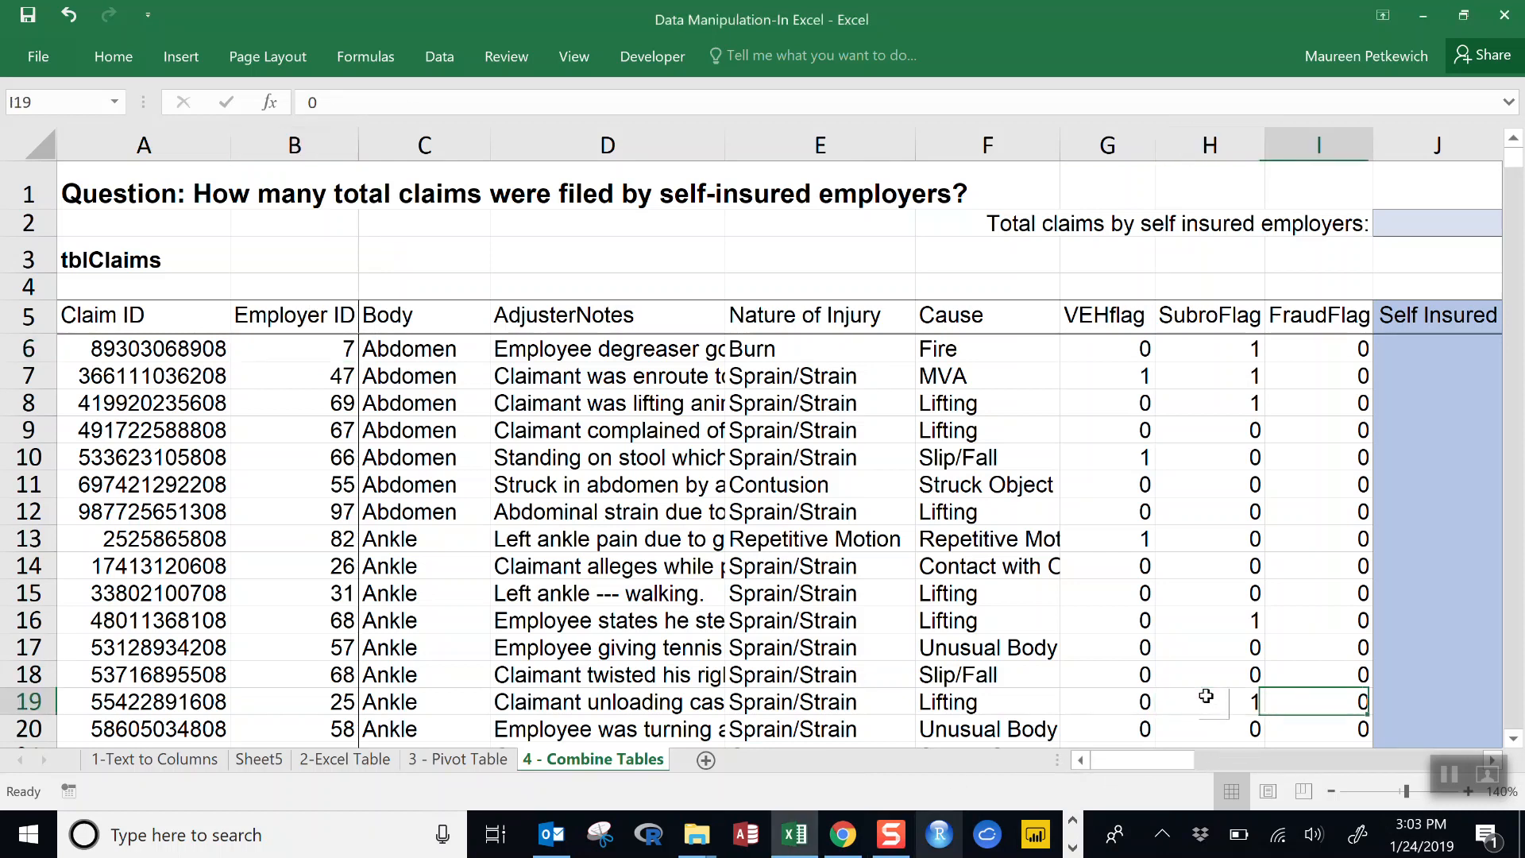
{"action": "key", "text": "Right"}
{"action": "key", "text": "Right"}
{"action": "key", "text": "Right"}
{"action": "key", "text": "Right"}
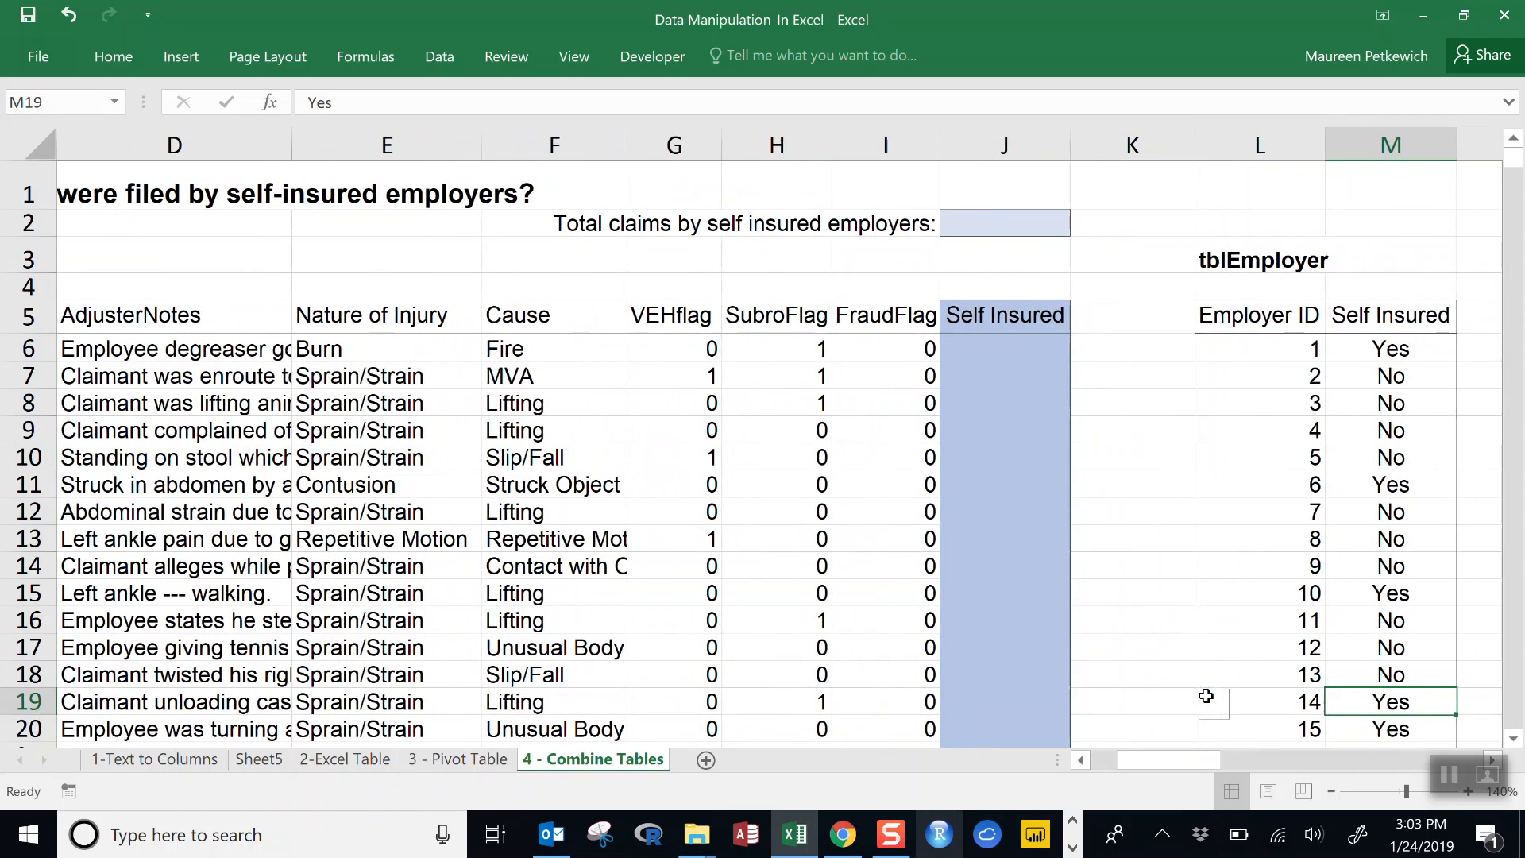
{"action": "key", "text": "Right"}
{"action": "key", "text": "Right"}
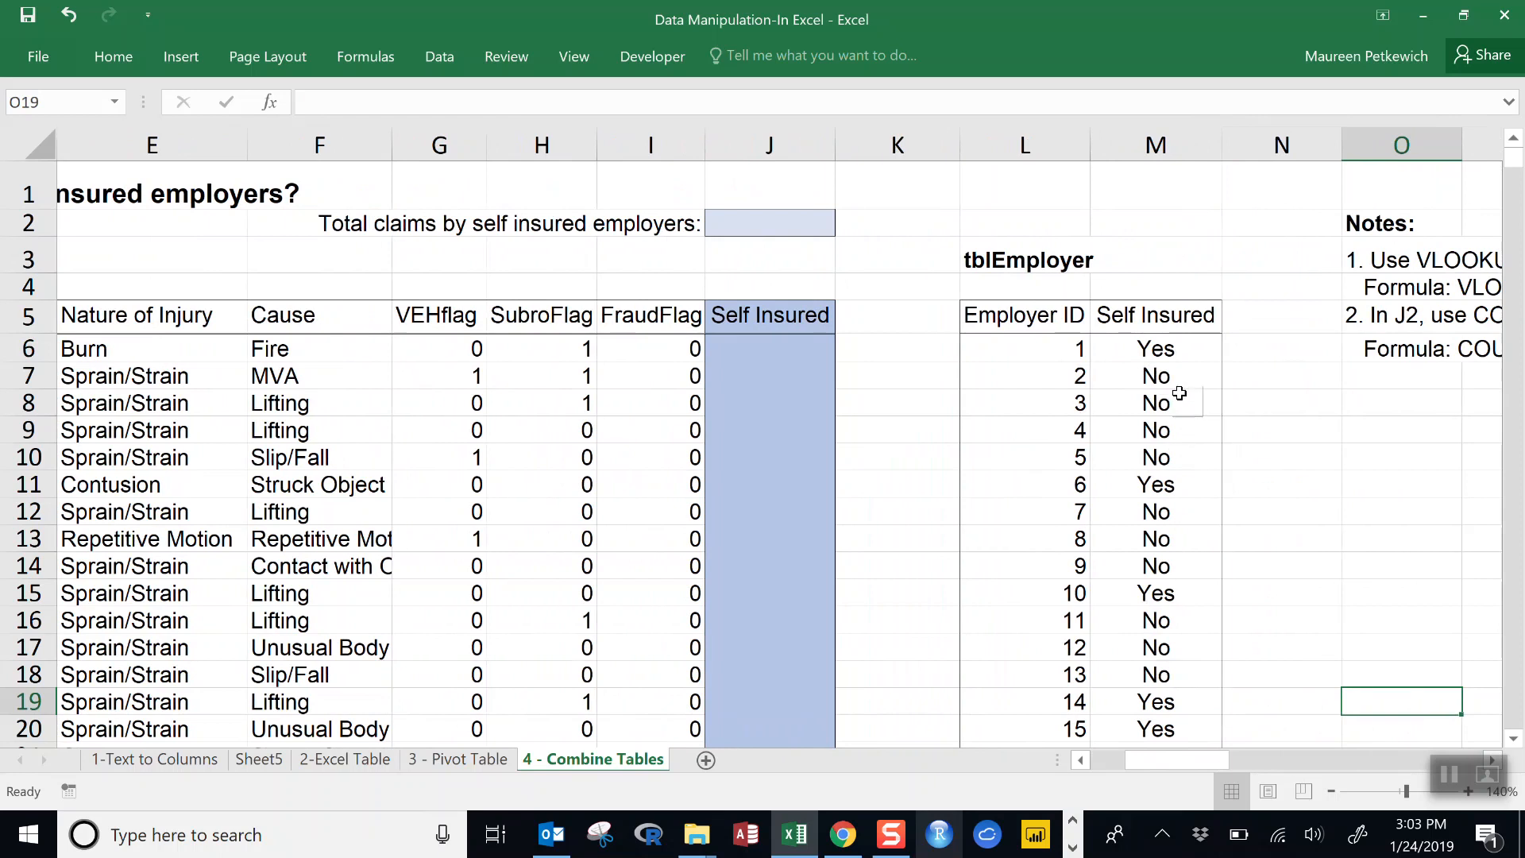
Step: Compare the Employer ID fields of tblClaims and tblEmployer with the empty Self Insured column, and view the formula notes
{"action": "left_click", "coordinate": [782, 352]}
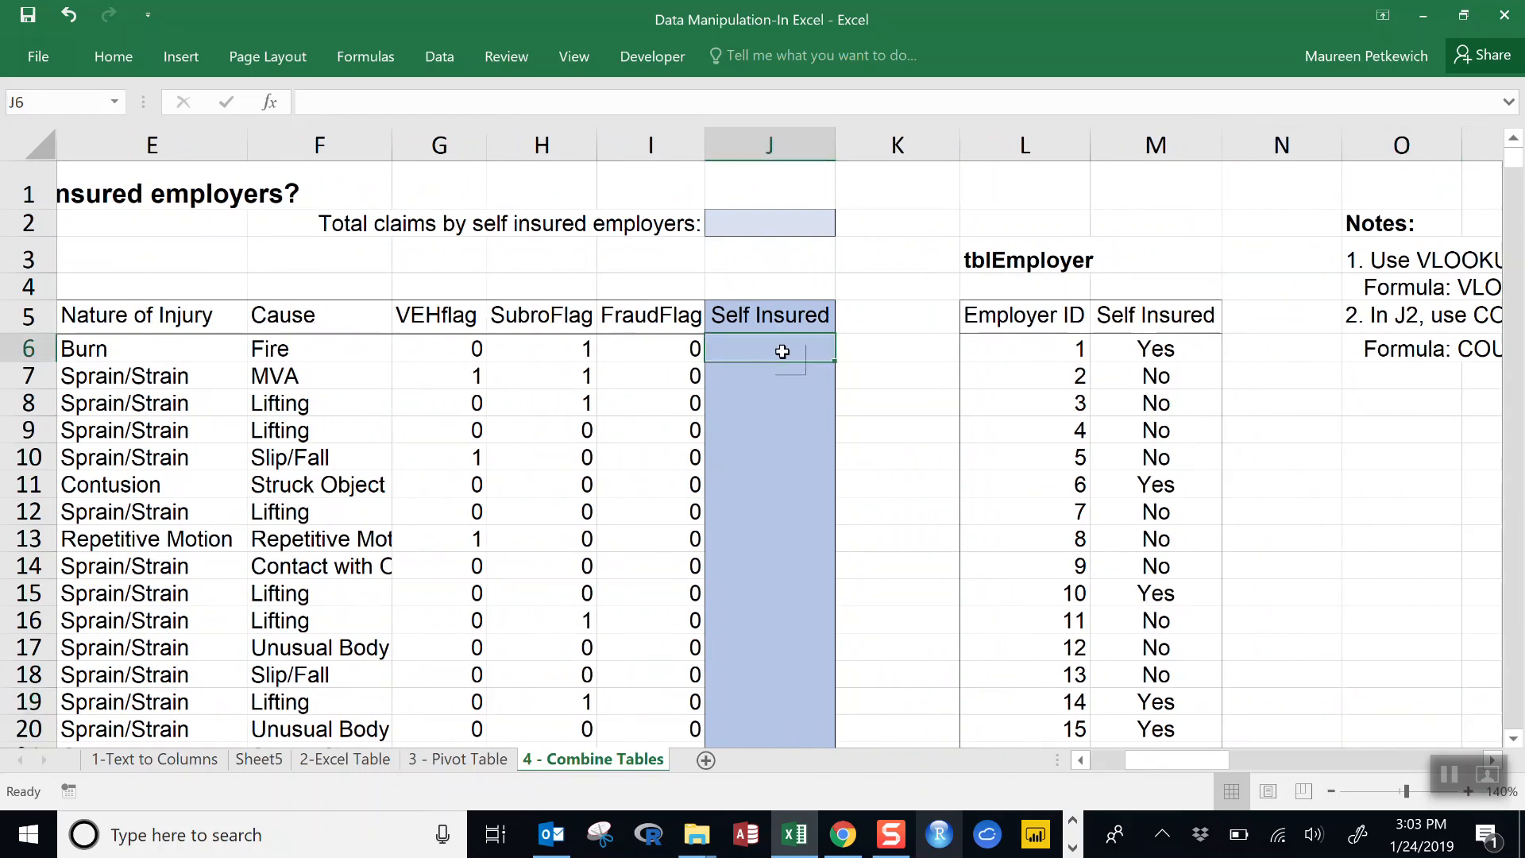
{"action": "left_click_drag", "start_coordinate": [1161, 761], "coordinate": [1127, 759]}
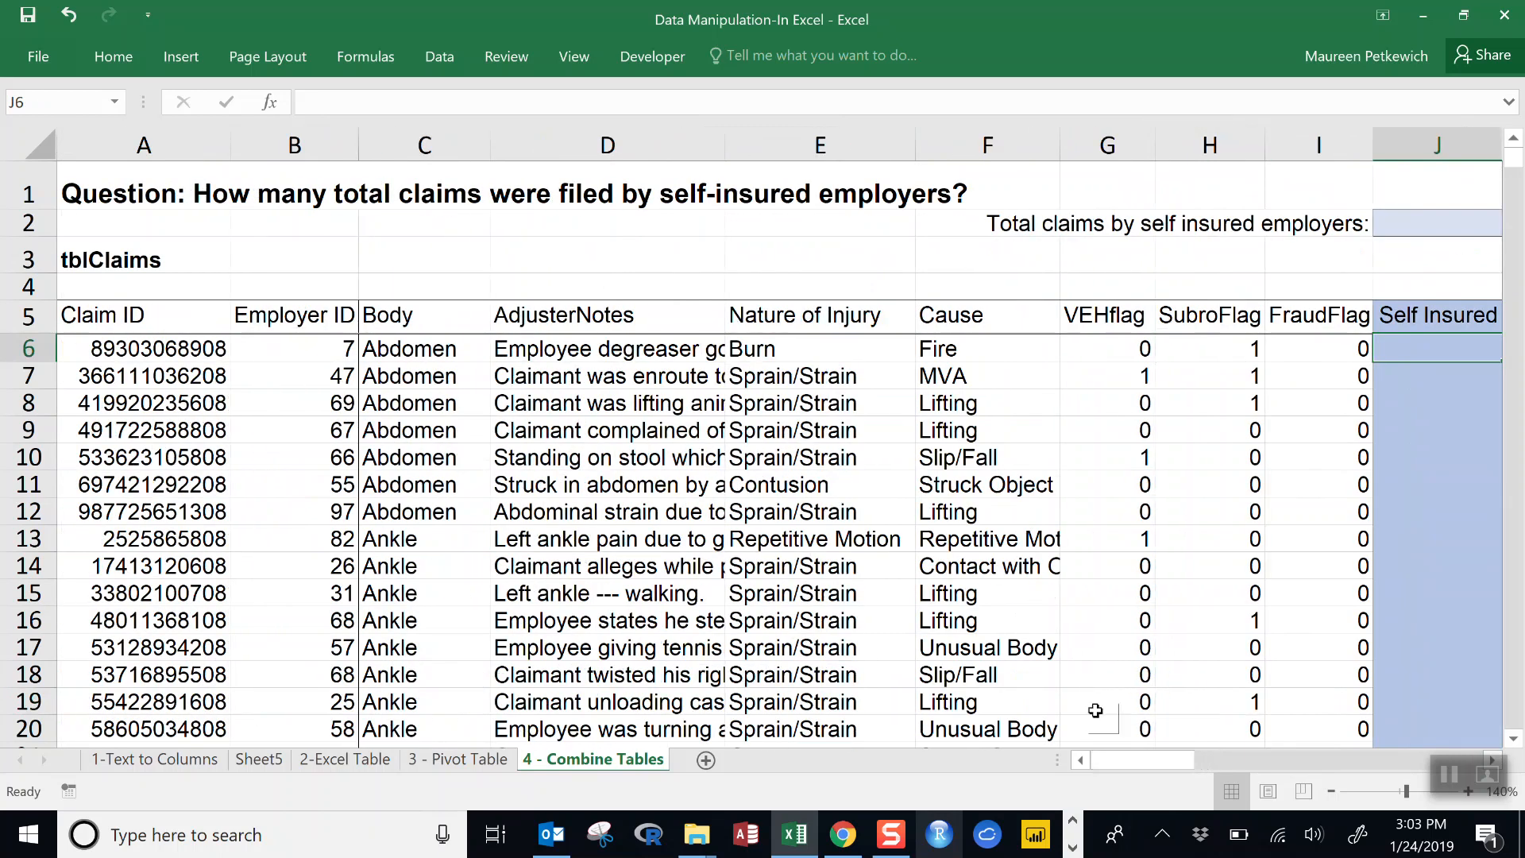
{"action": "left_click", "coordinate": [308, 348]}
{"action": "left_click_drag", "start_coordinate": [1124, 759], "coordinate": [1168, 763]}
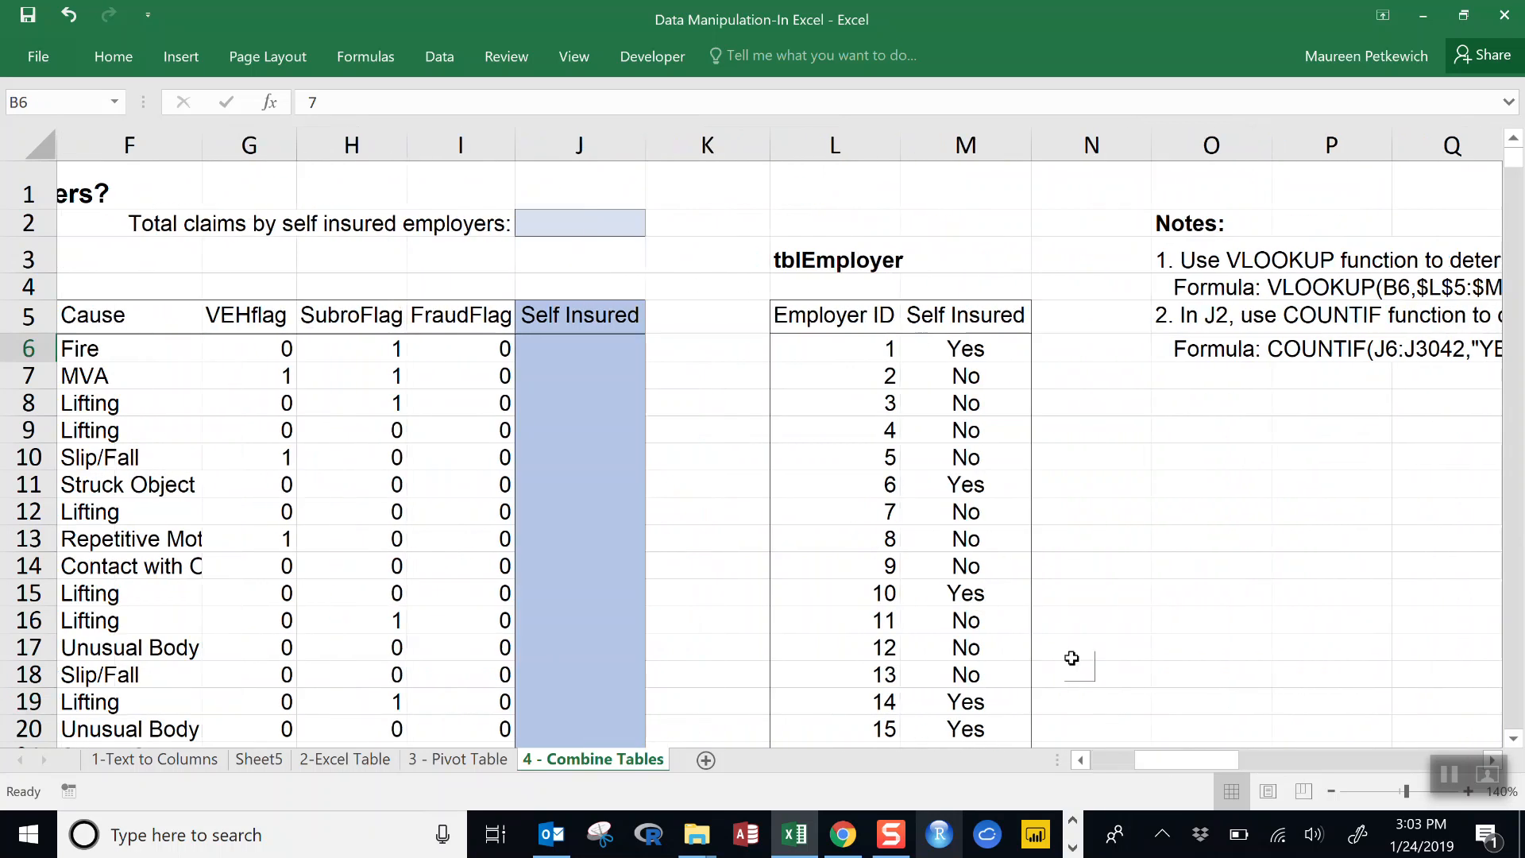
{"action": "left_click", "coordinate": [862, 425]}
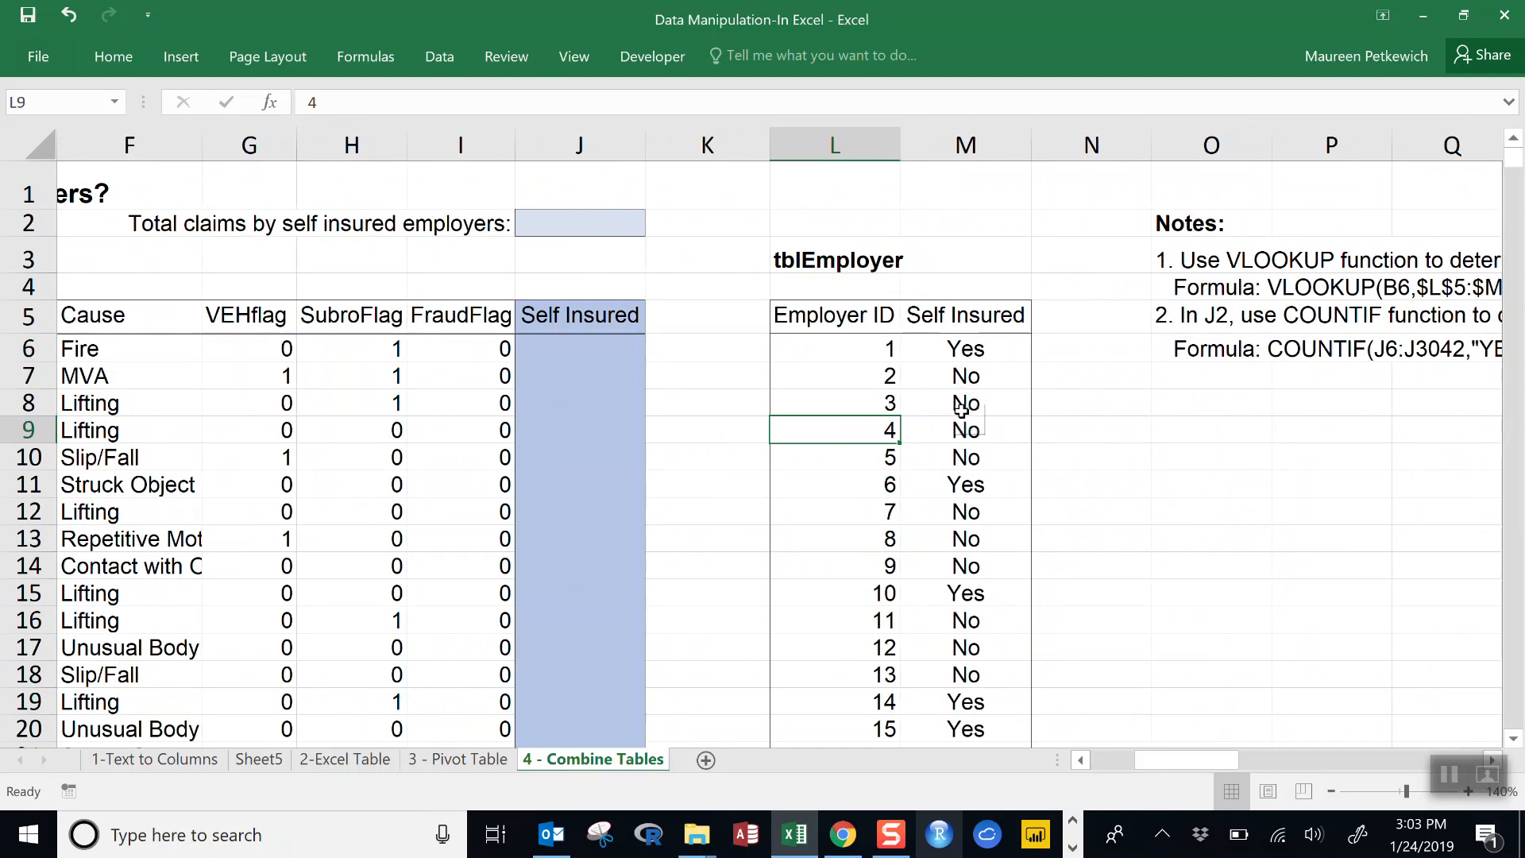
{"action": "left_click", "coordinate": [632, 349]}
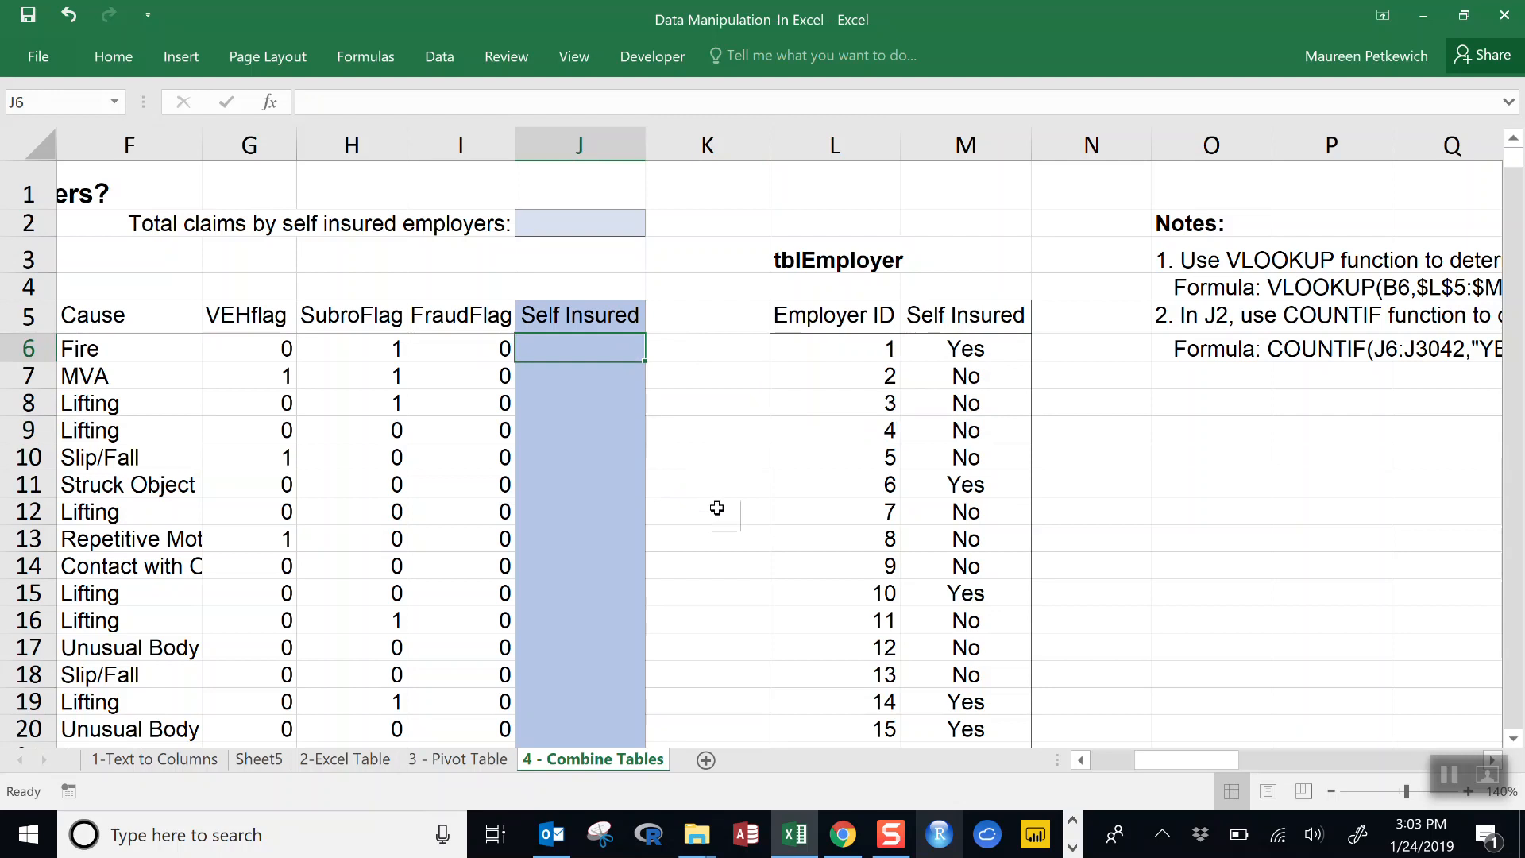
{"action": "left_click_drag", "start_coordinate": [1171, 759], "coordinate": [1189, 760]}
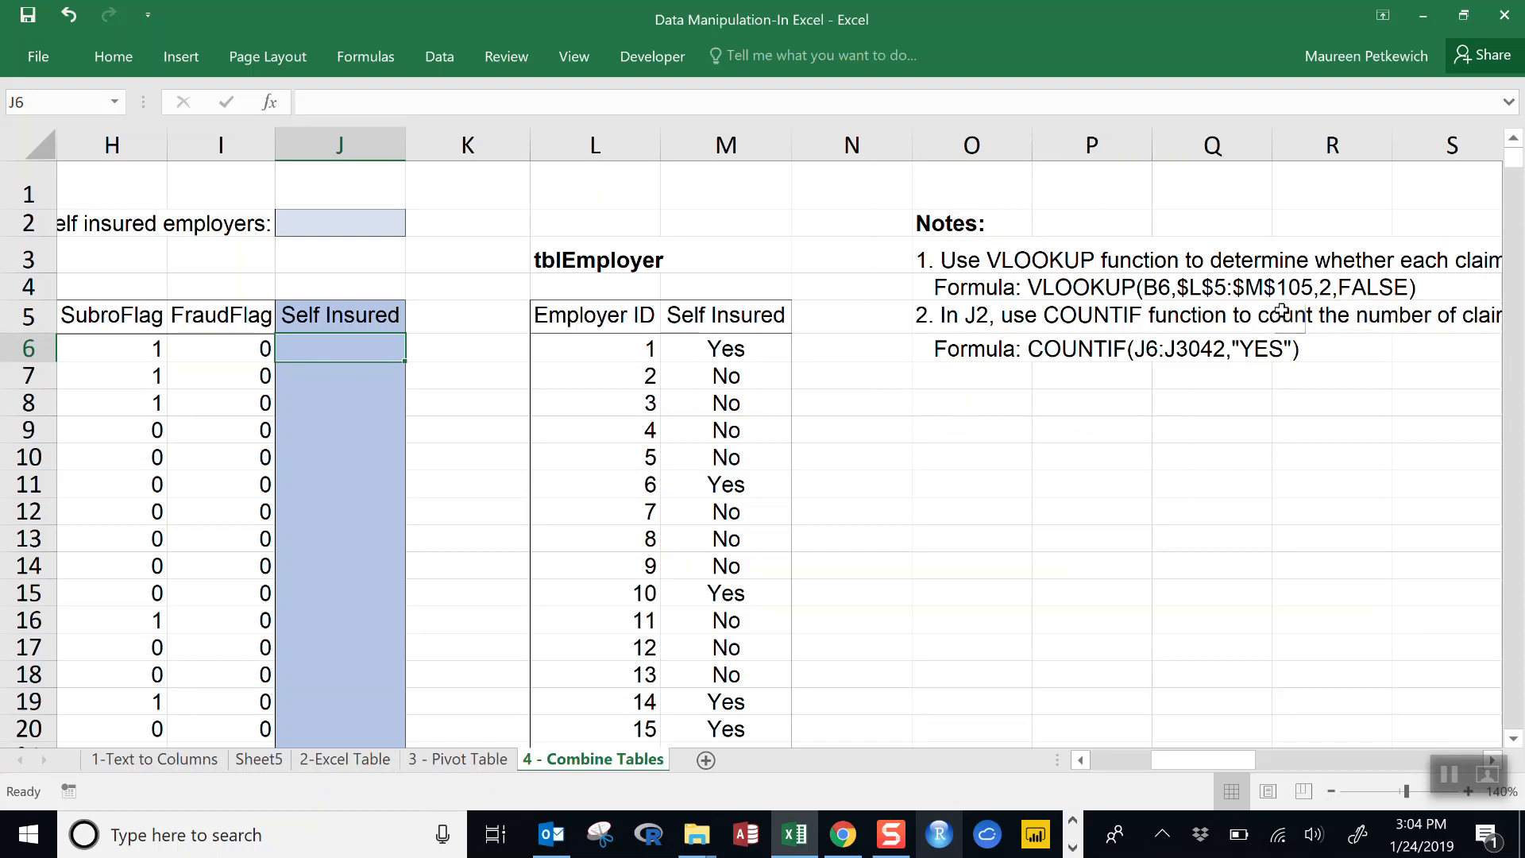
Step: Copy only the text VLOOKUP(B6,$L$5:$M$105,2,FALSE) from the notes cell O4, leaving that cell's contents intact
{"action": "double_click", "coordinate": [1199, 289]}
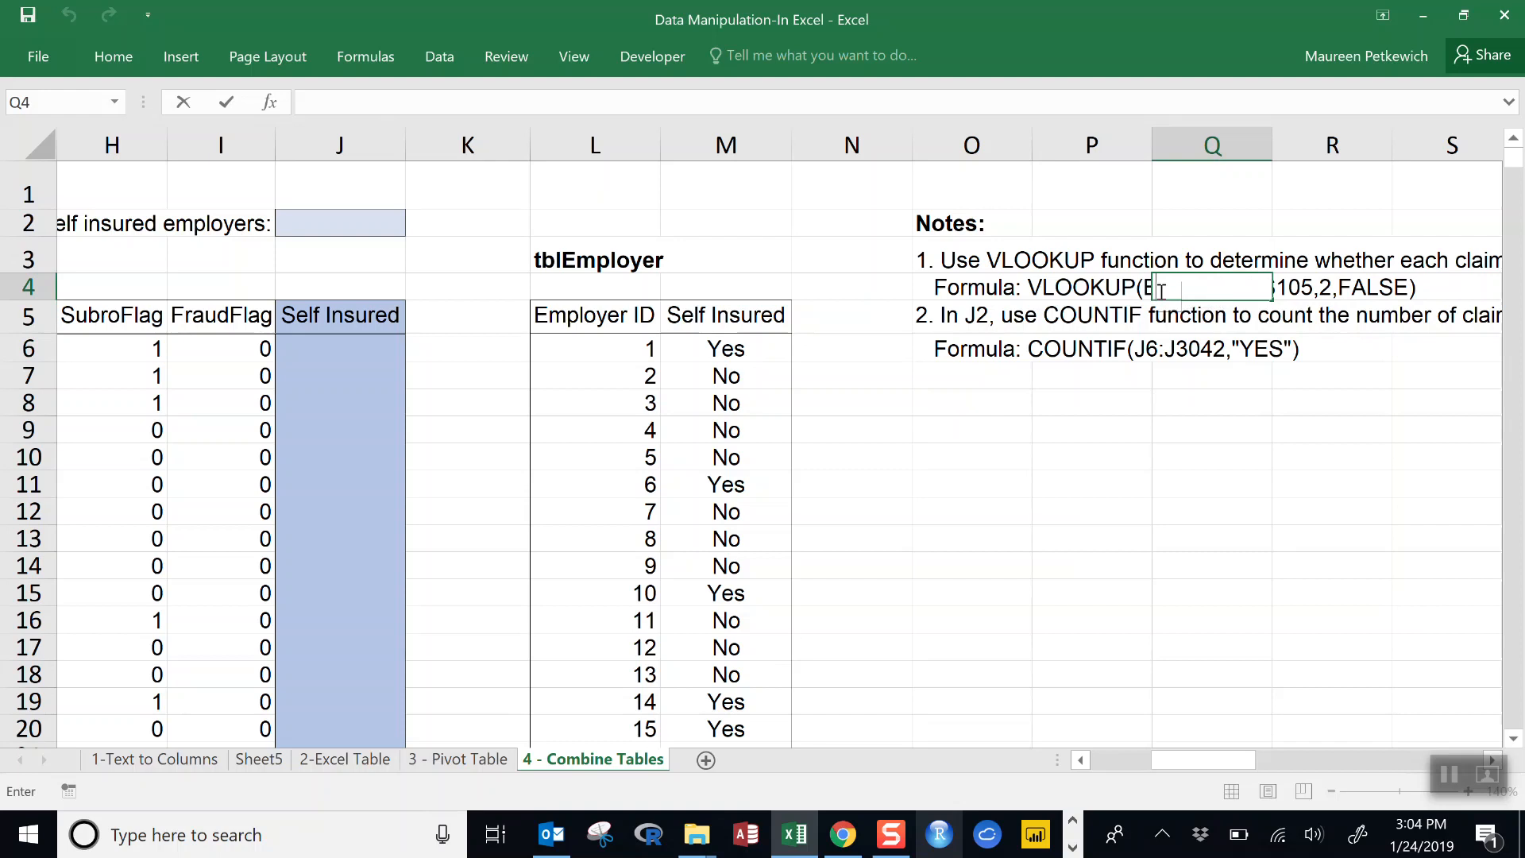
{"action": "key", "text": "Escape"}
{"action": "left_click", "coordinate": [1105, 290]}
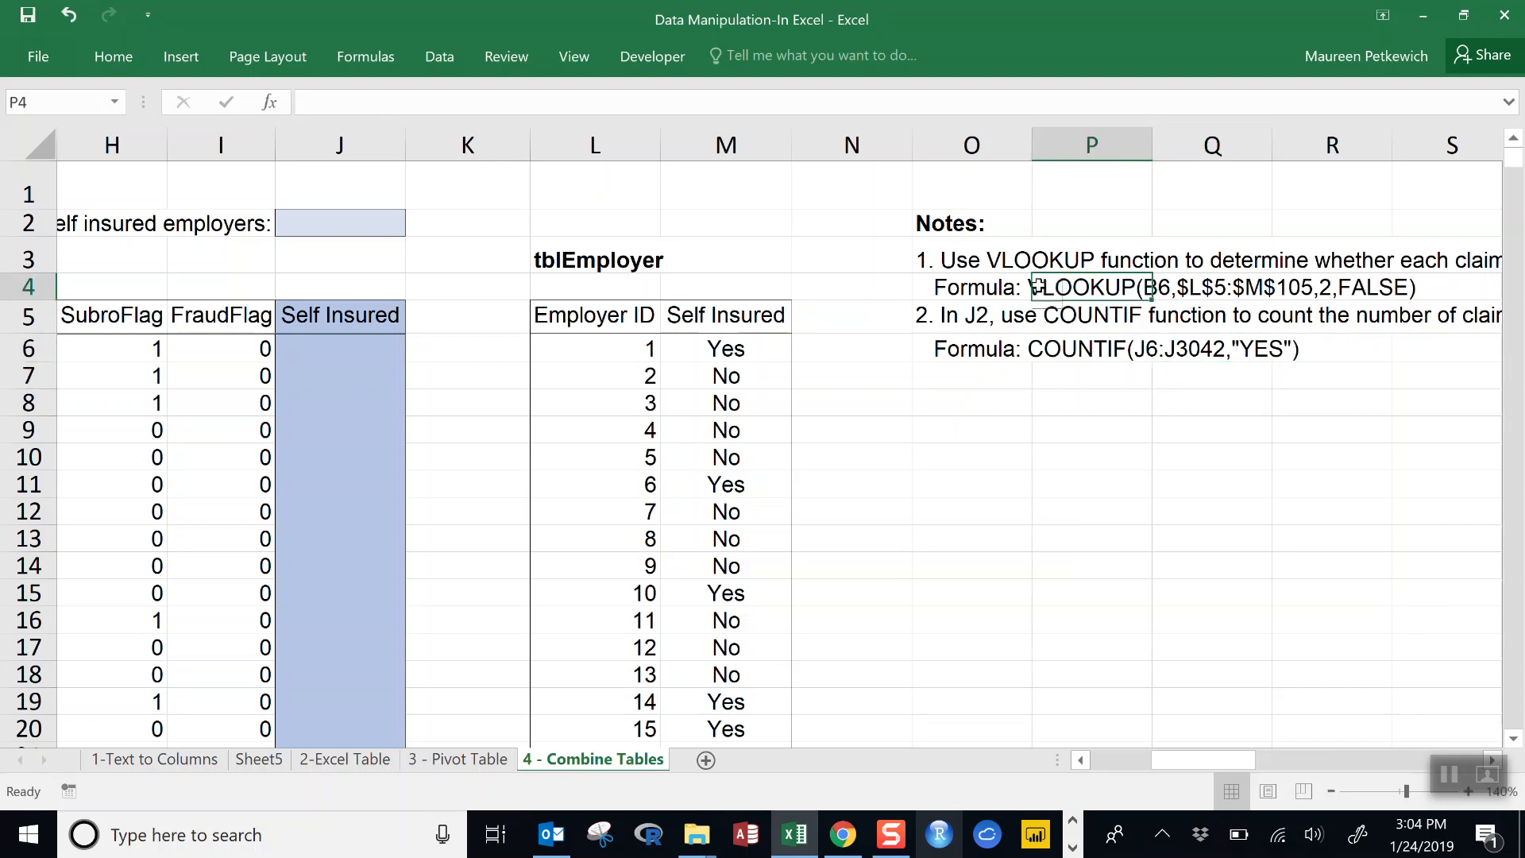
{"action": "left_click", "coordinate": [1026, 291]}
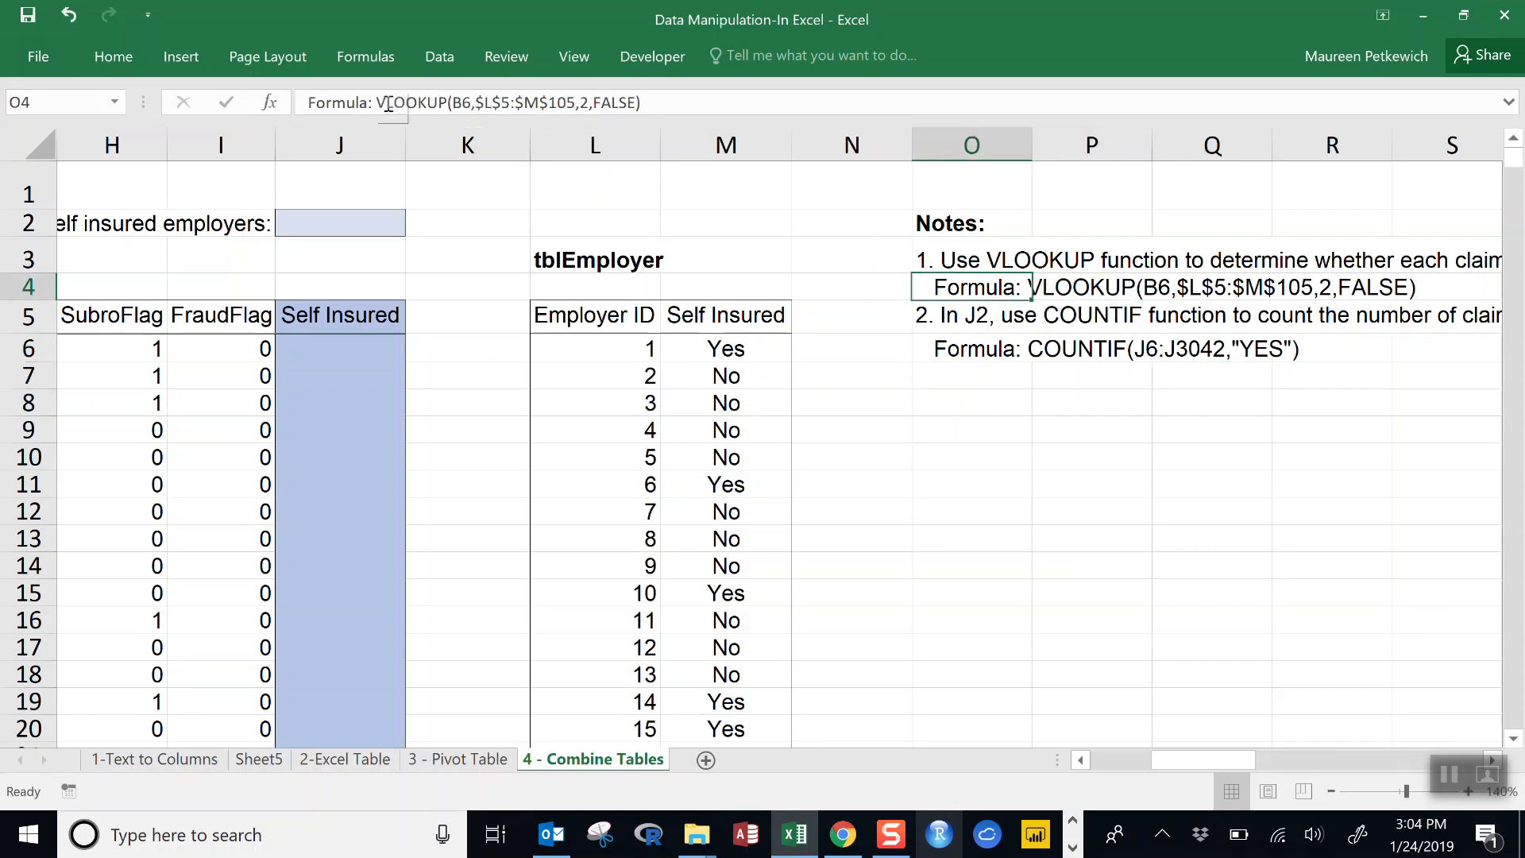
{"action": "left_click_drag", "start_coordinate": [378, 103], "coordinate": [643, 103]}
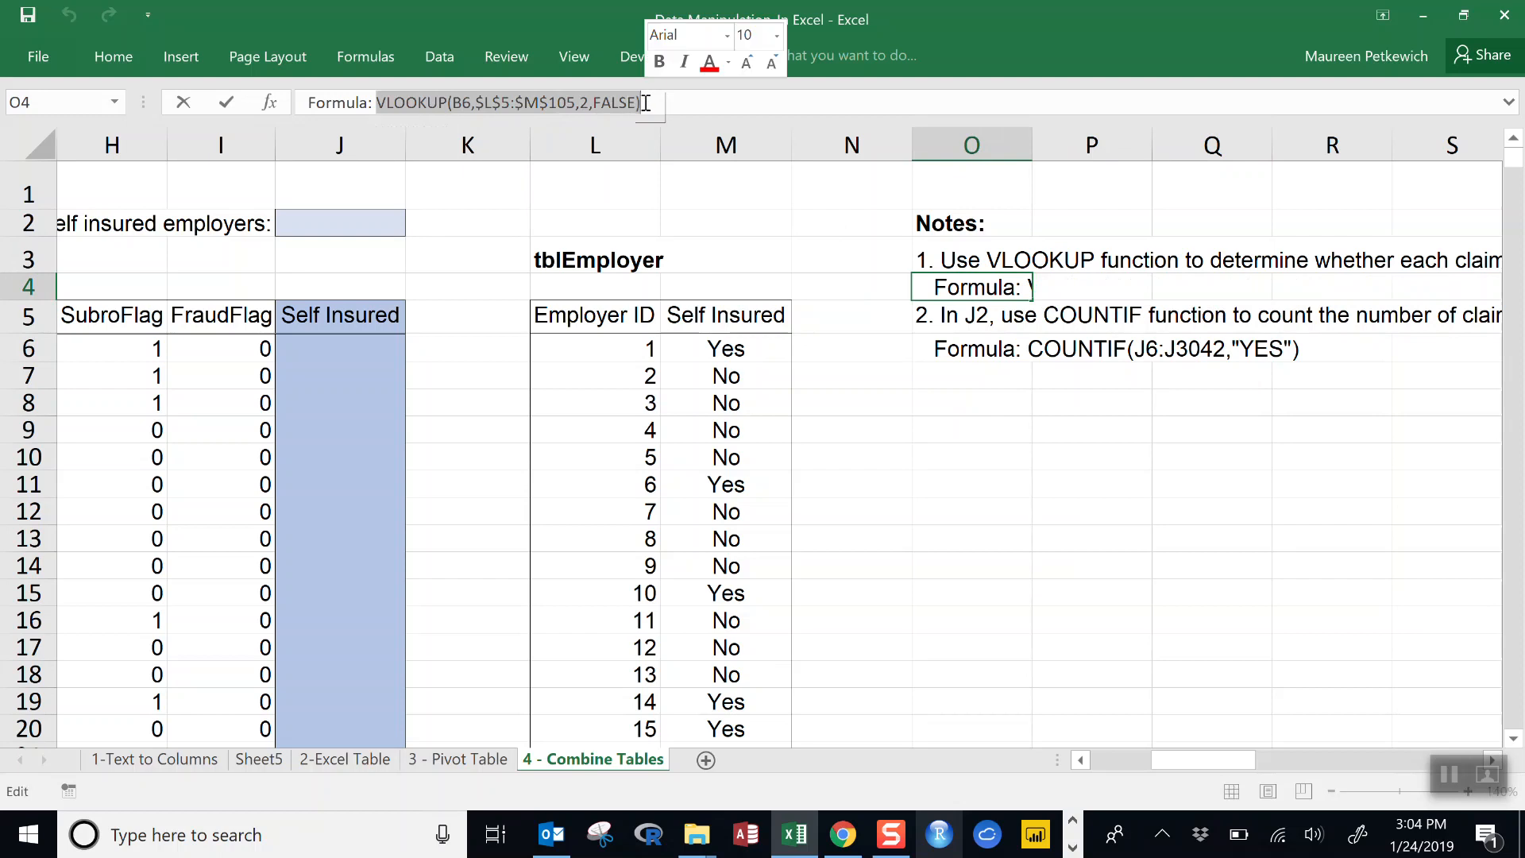
{"action": "right_click", "coordinate": [630, 106]}
{"action": "left_click", "coordinate": [645, 150]}
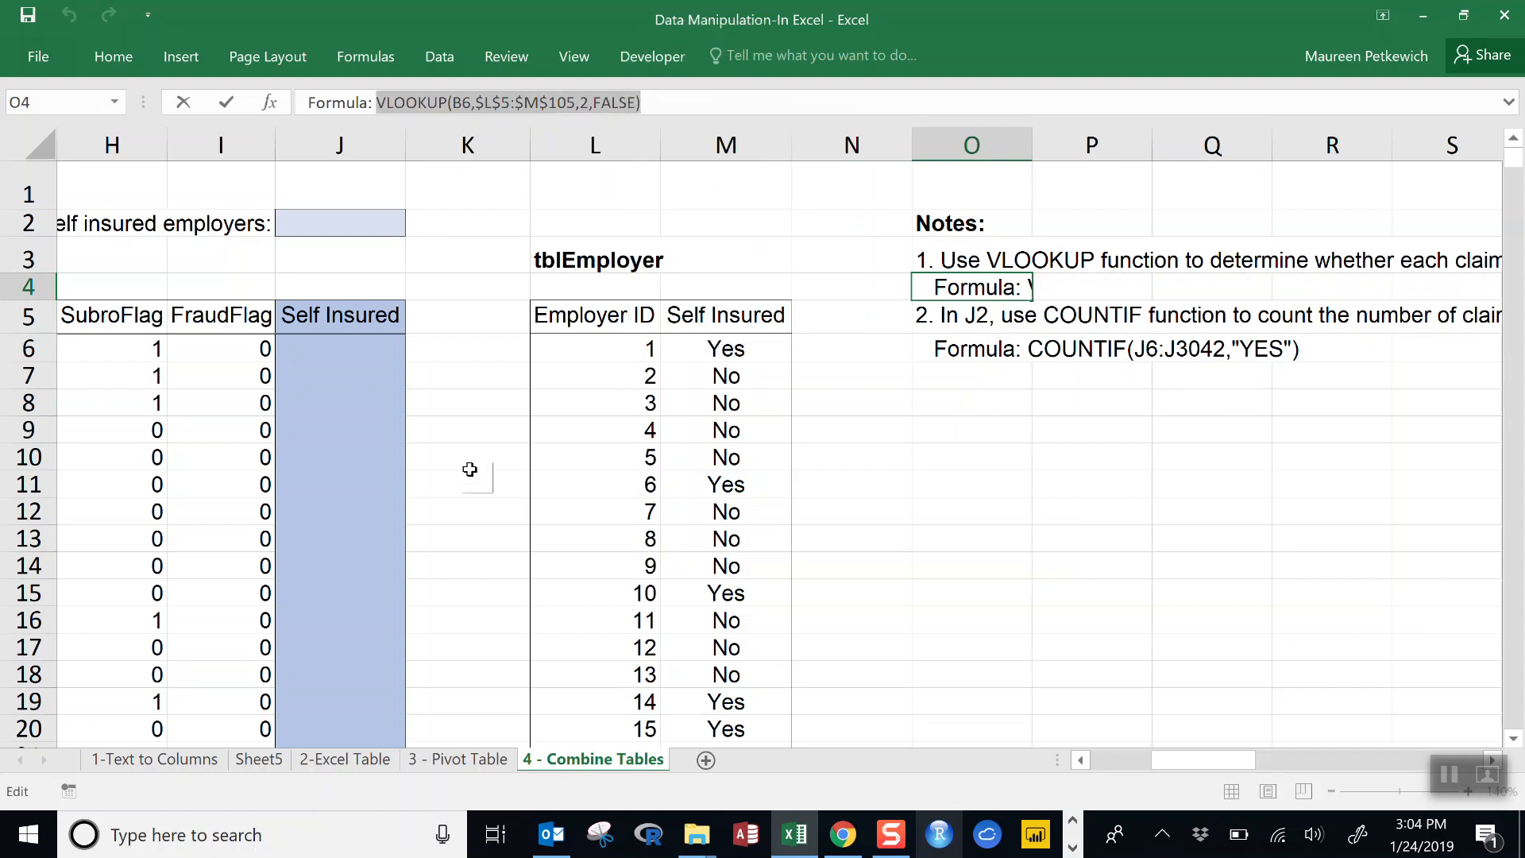
{"action": "key", "text": "Escape"}
Step: Paste the copied VLOOKUP text into cell J6, the first cell of the Self Insured column
{"action": "left_click", "coordinate": [356, 349]}
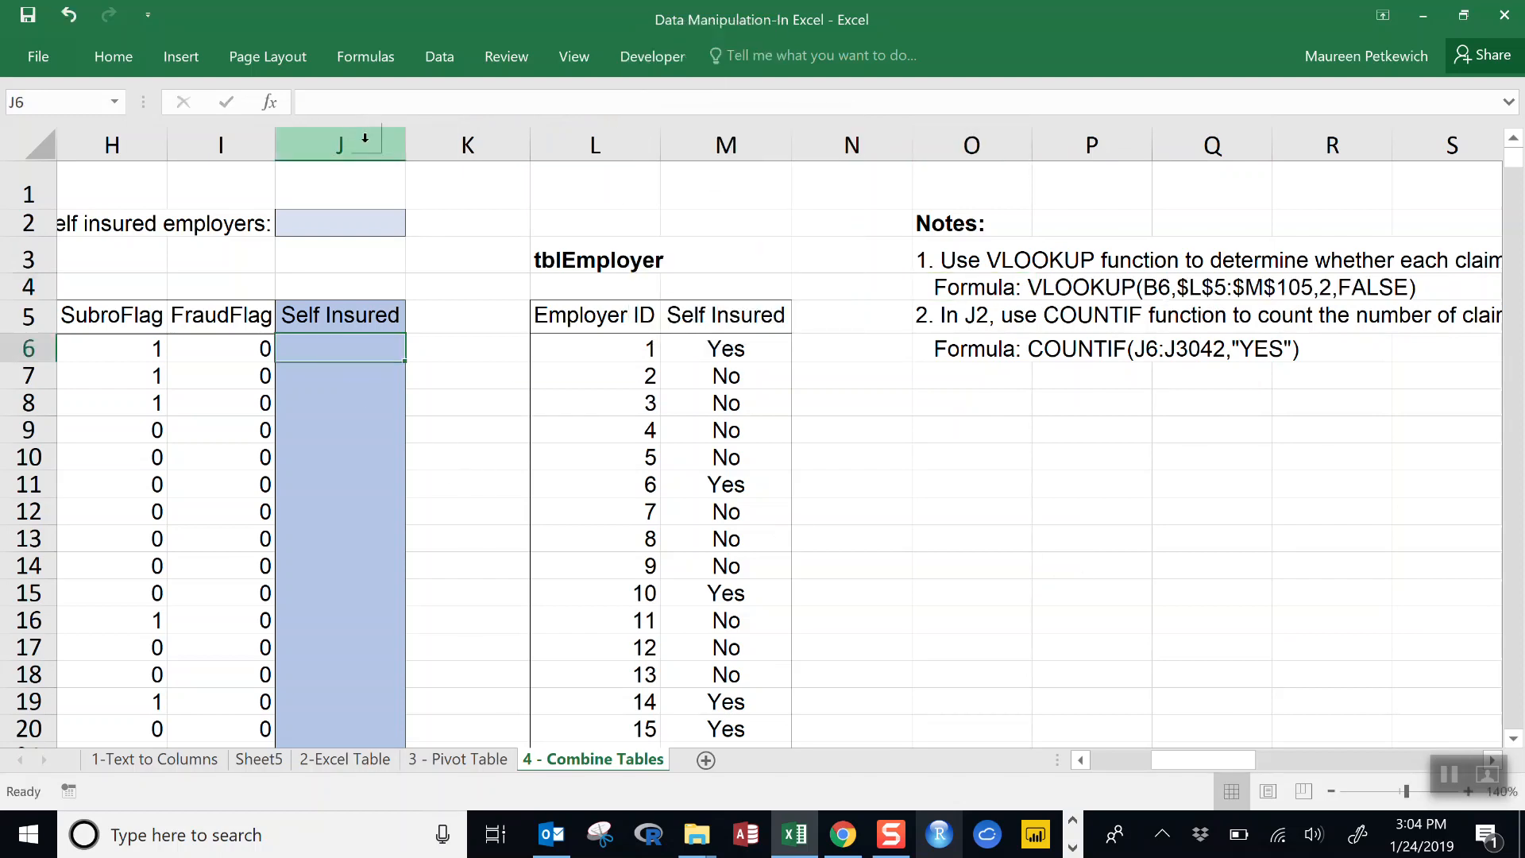
{"action": "left_click", "coordinate": [357, 109]}
{"action": "key", "text": "ctrl+v"}
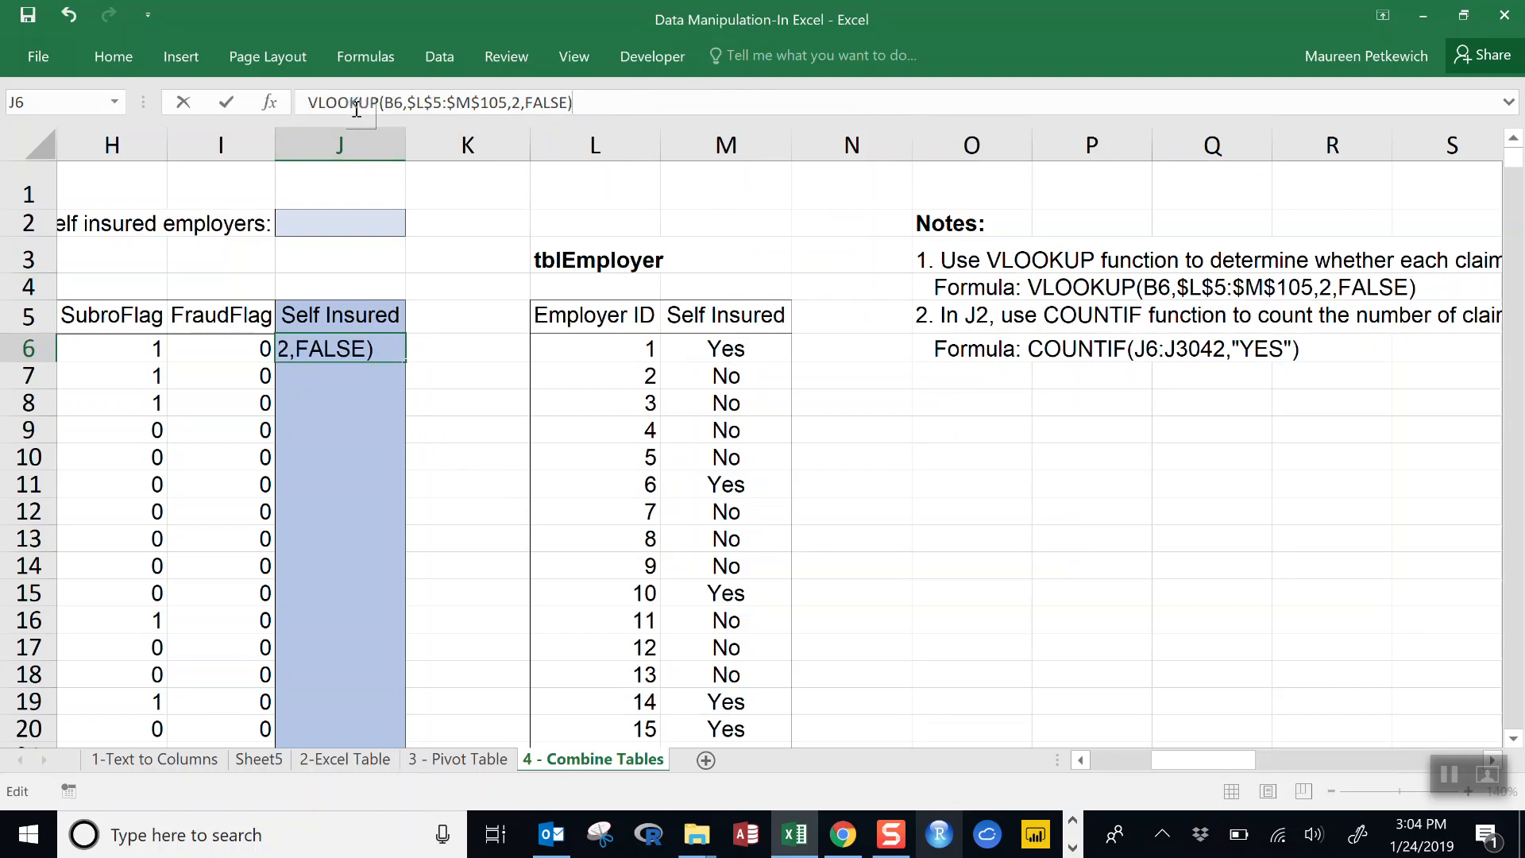
{"action": "key", "text": "Return"}
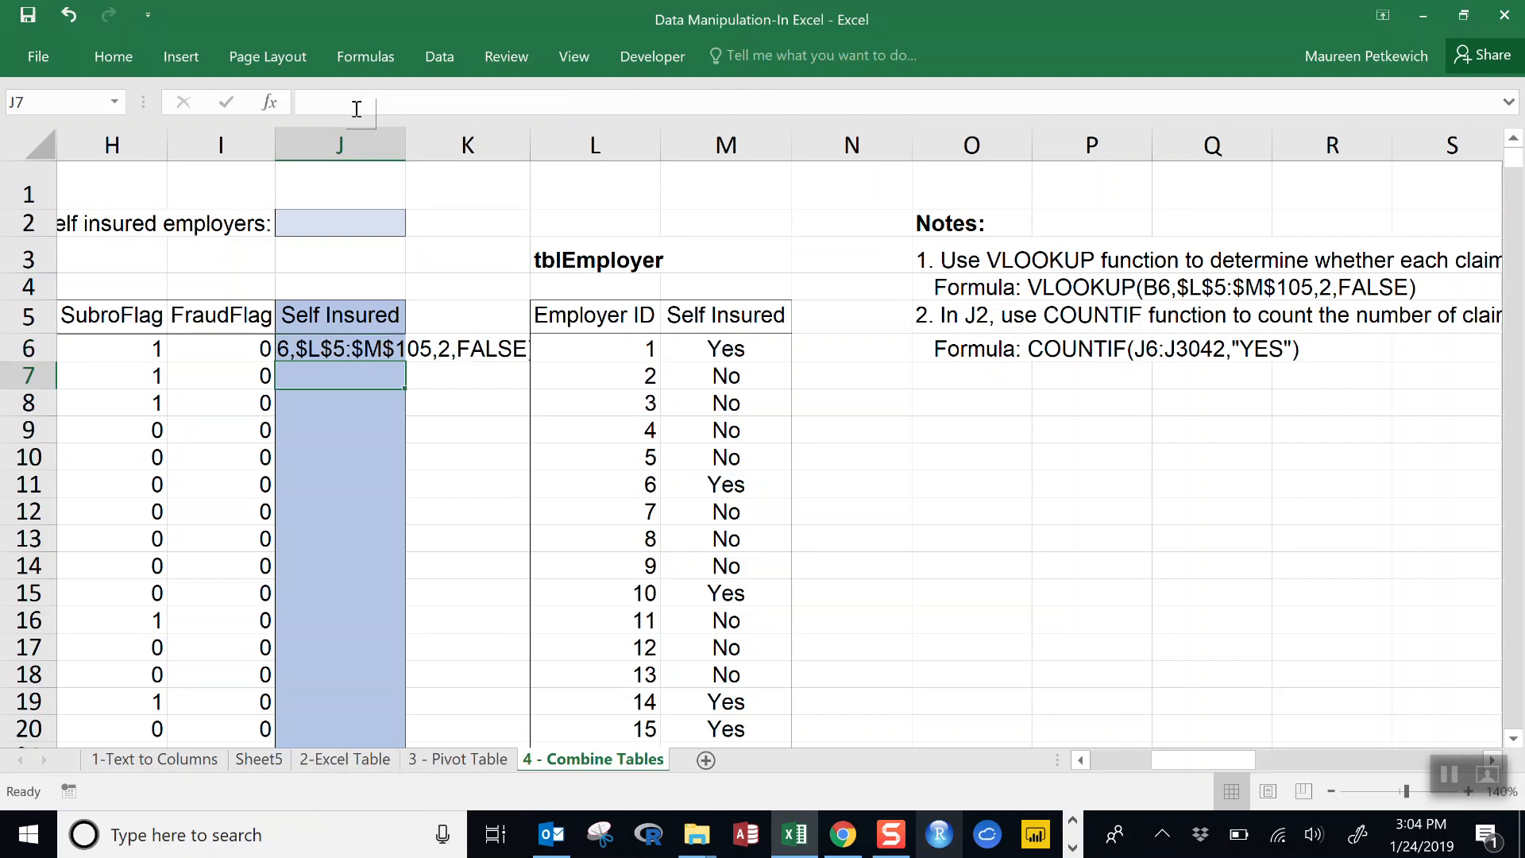
{"action": "key", "text": "Down"}
{"action": "key", "text": "Down"}
Step: Add an equals sign before the text in J6 so it reads =VLOOKUP(B6,$L$5:$M$105,2,FALSE)
{"action": "left_click", "coordinate": [380, 350]}
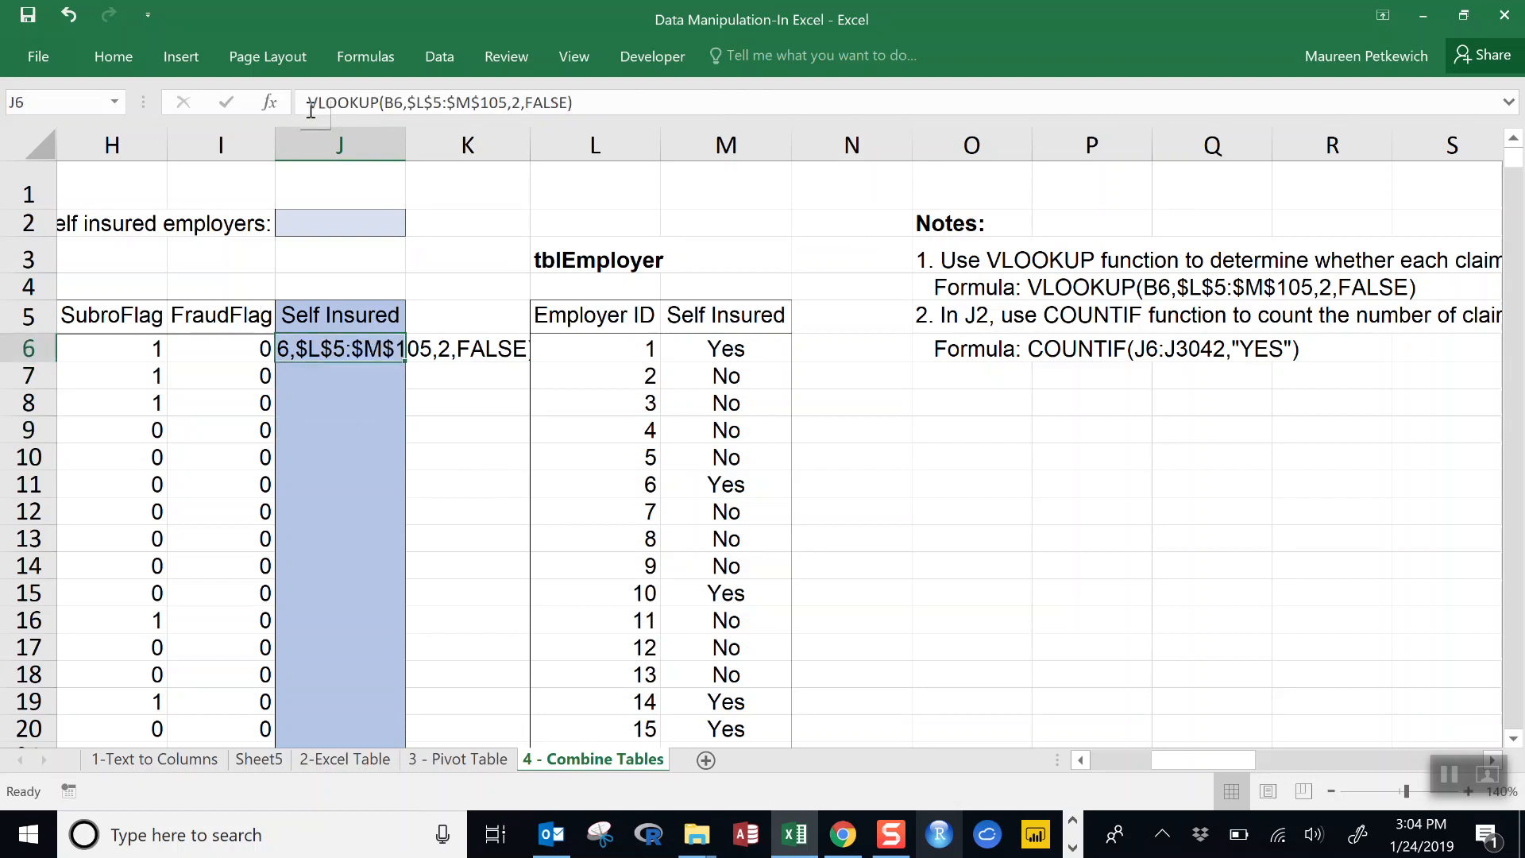
{"action": "left_click", "coordinate": [336, 102]}
{"action": "key", "text": "Home"}
{"action": "type", "text": "="}
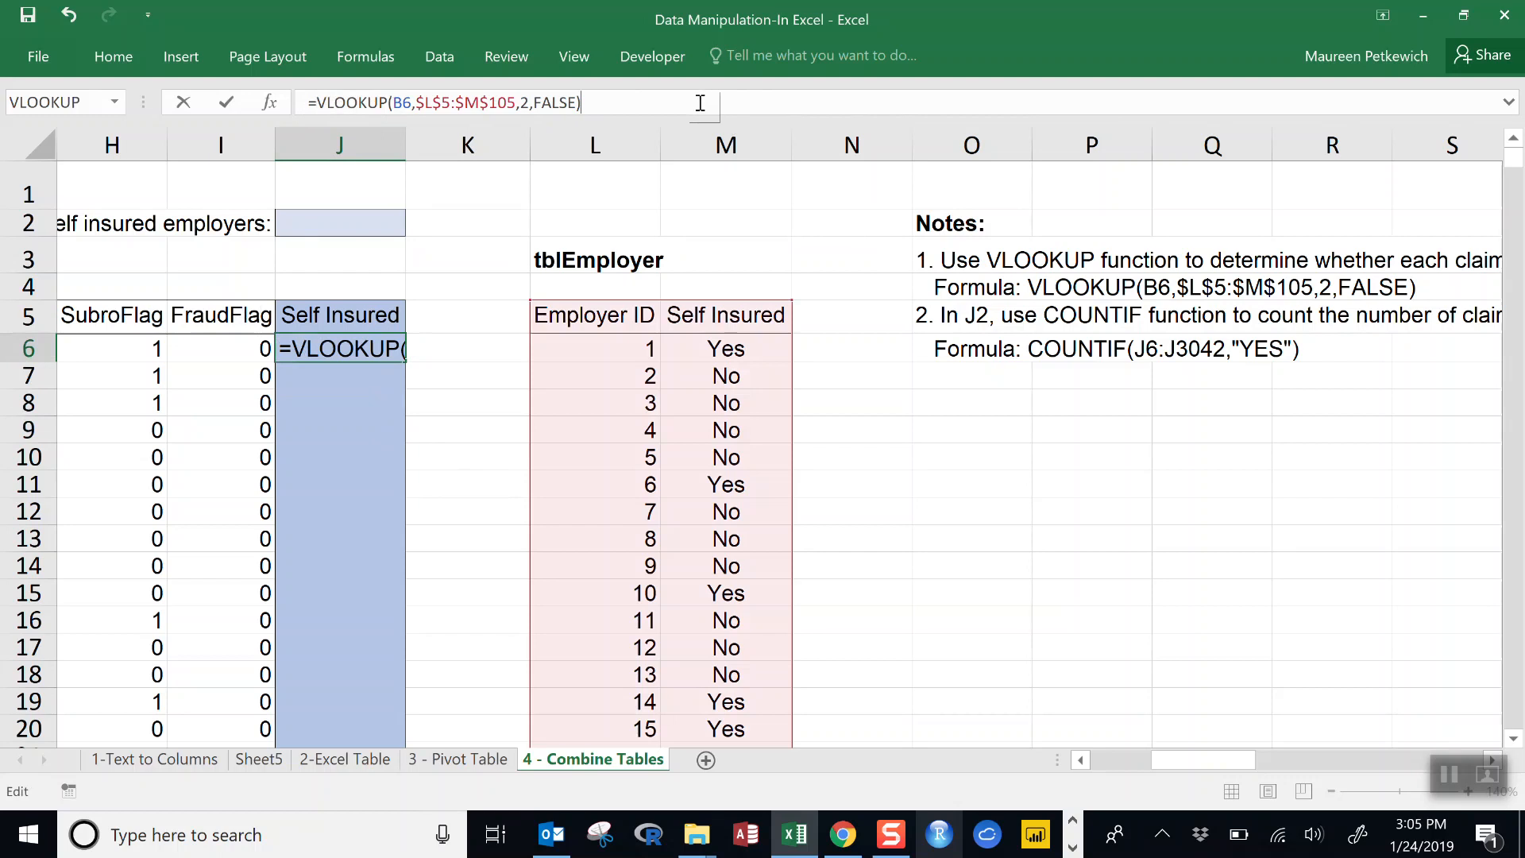
{"action": "key", "text": "Return"}
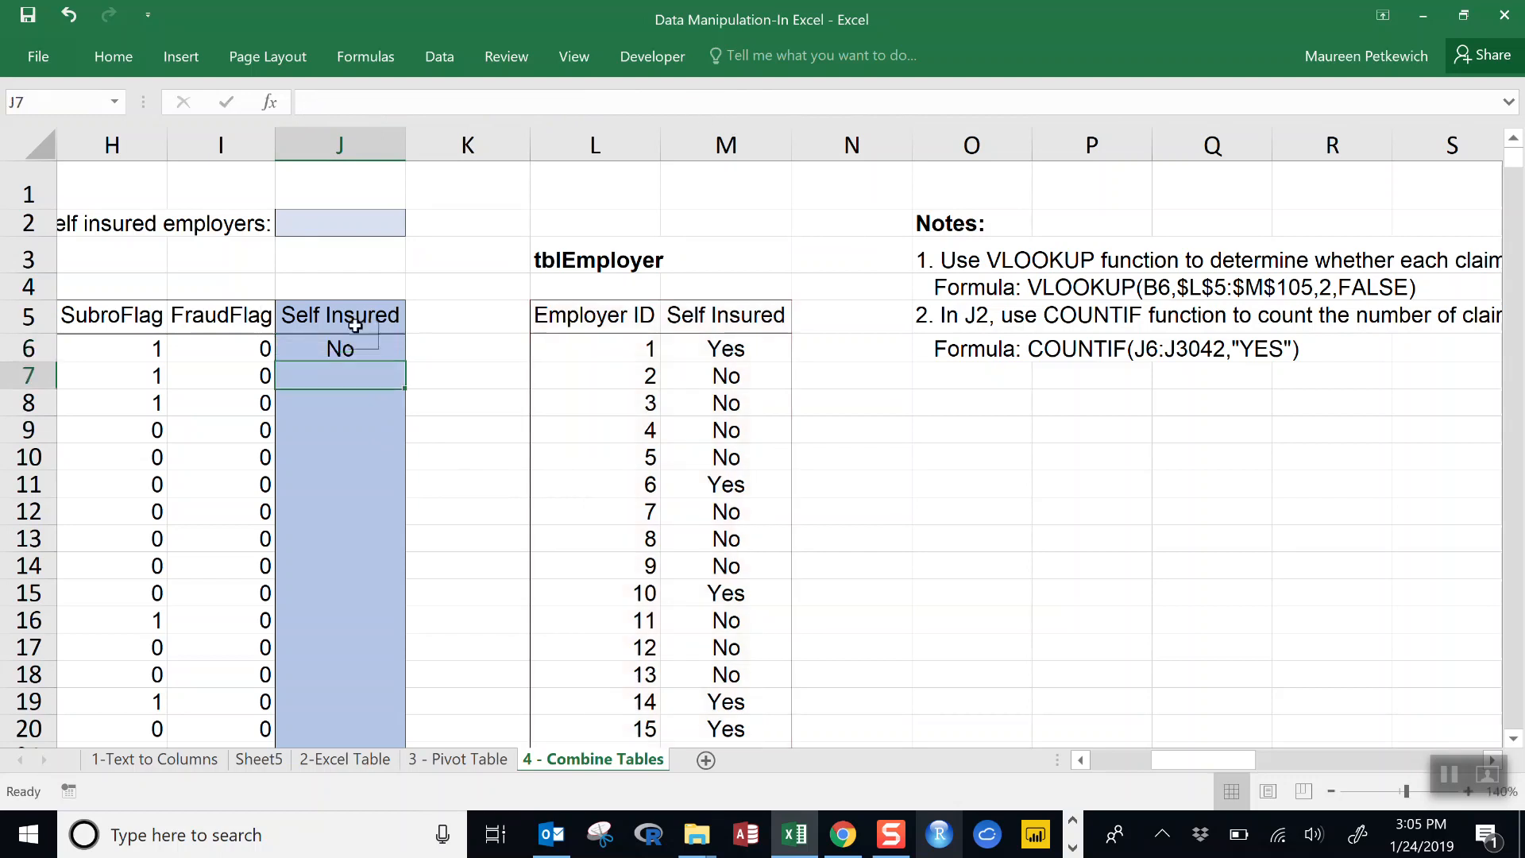
Step: Check the result against employer 7 in tblEmployer and fill the J6 formula down the whole Self Insured column
{"action": "left_click", "coordinate": [627, 515]}
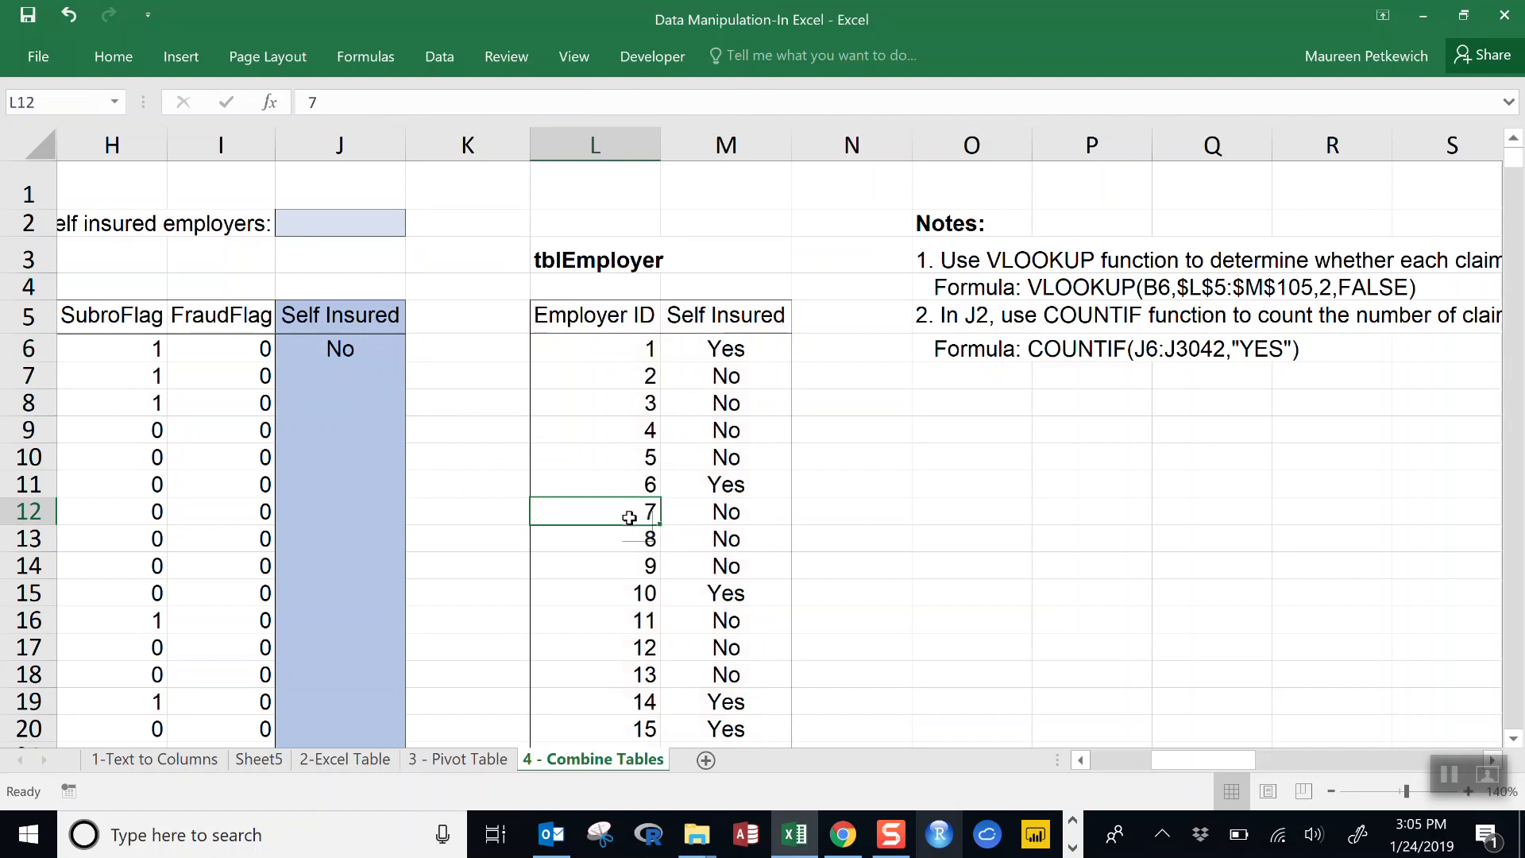
{"action": "left_click", "coordinate": [720, 520]}
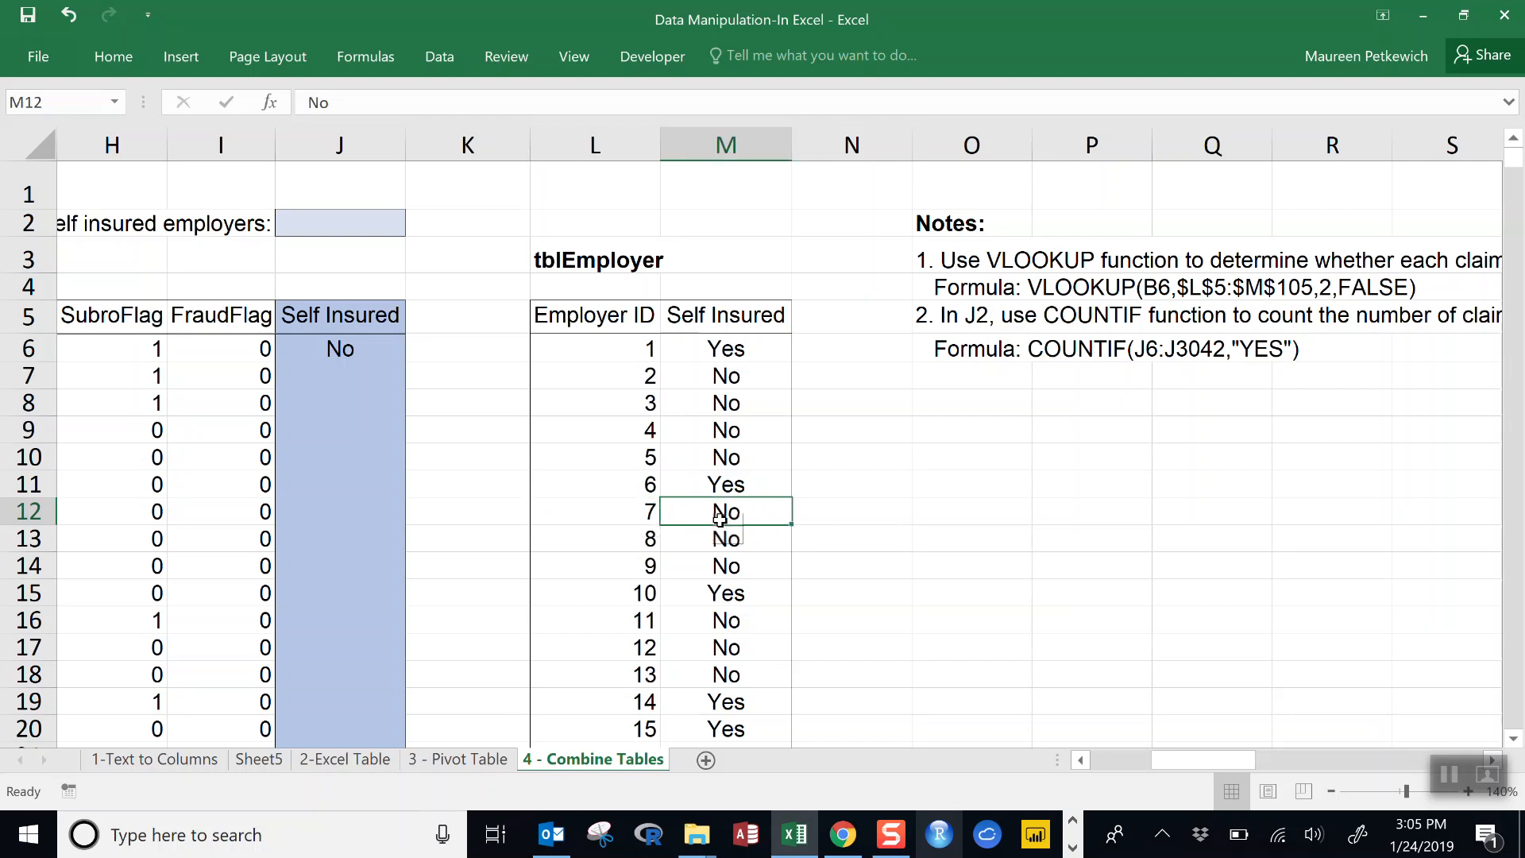
{"action": "left_click", "coordinate": [342, 348]}
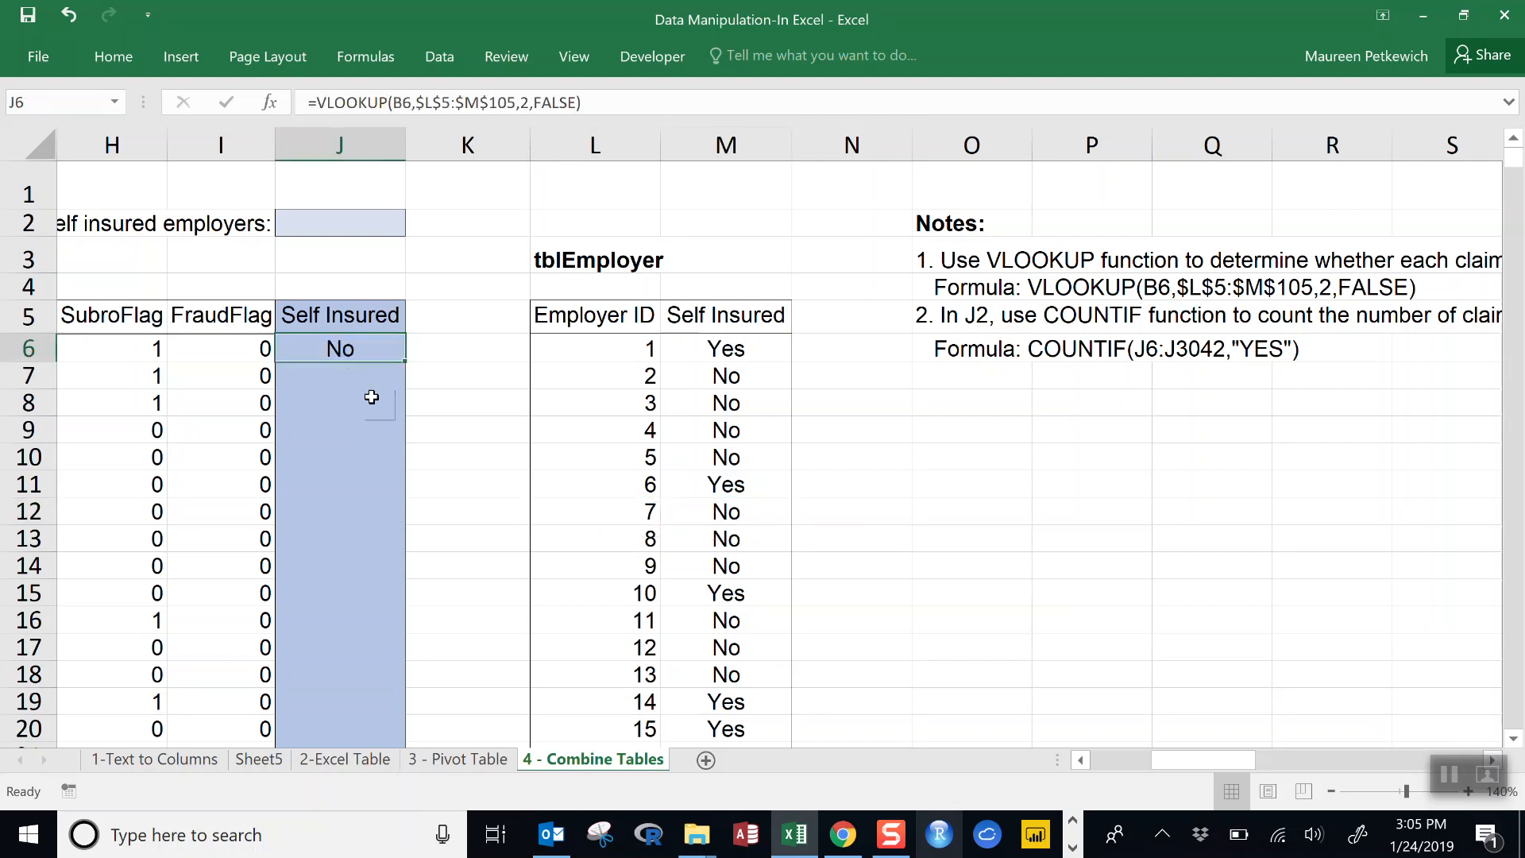
{"action": "double_click", "coordinate": [405, 362]}
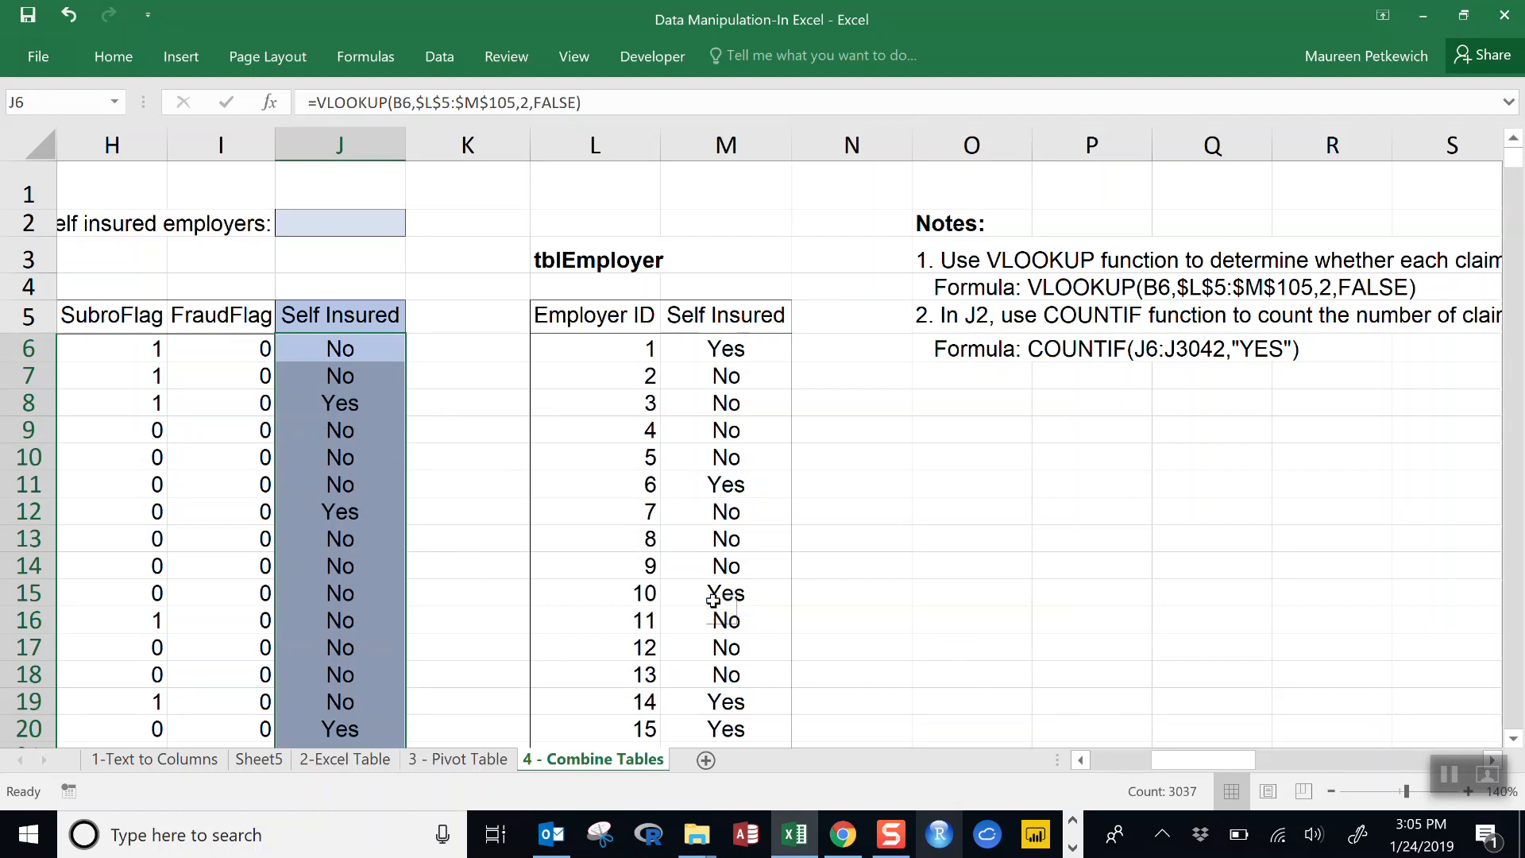
Step: Examine the filled Self Insured column and the VLOOKUP formulas in several of its cells
{"action": "scroll", "coordinate": [535, 589], "scroll_direction": "down", "scroll_amount": 15}
{"action": "left_click", "coordinate": [387, 576]}
{"action": "scroll", "coordinate": [395, 575], "scroll_direction": "down", "scroll_amount": 17}
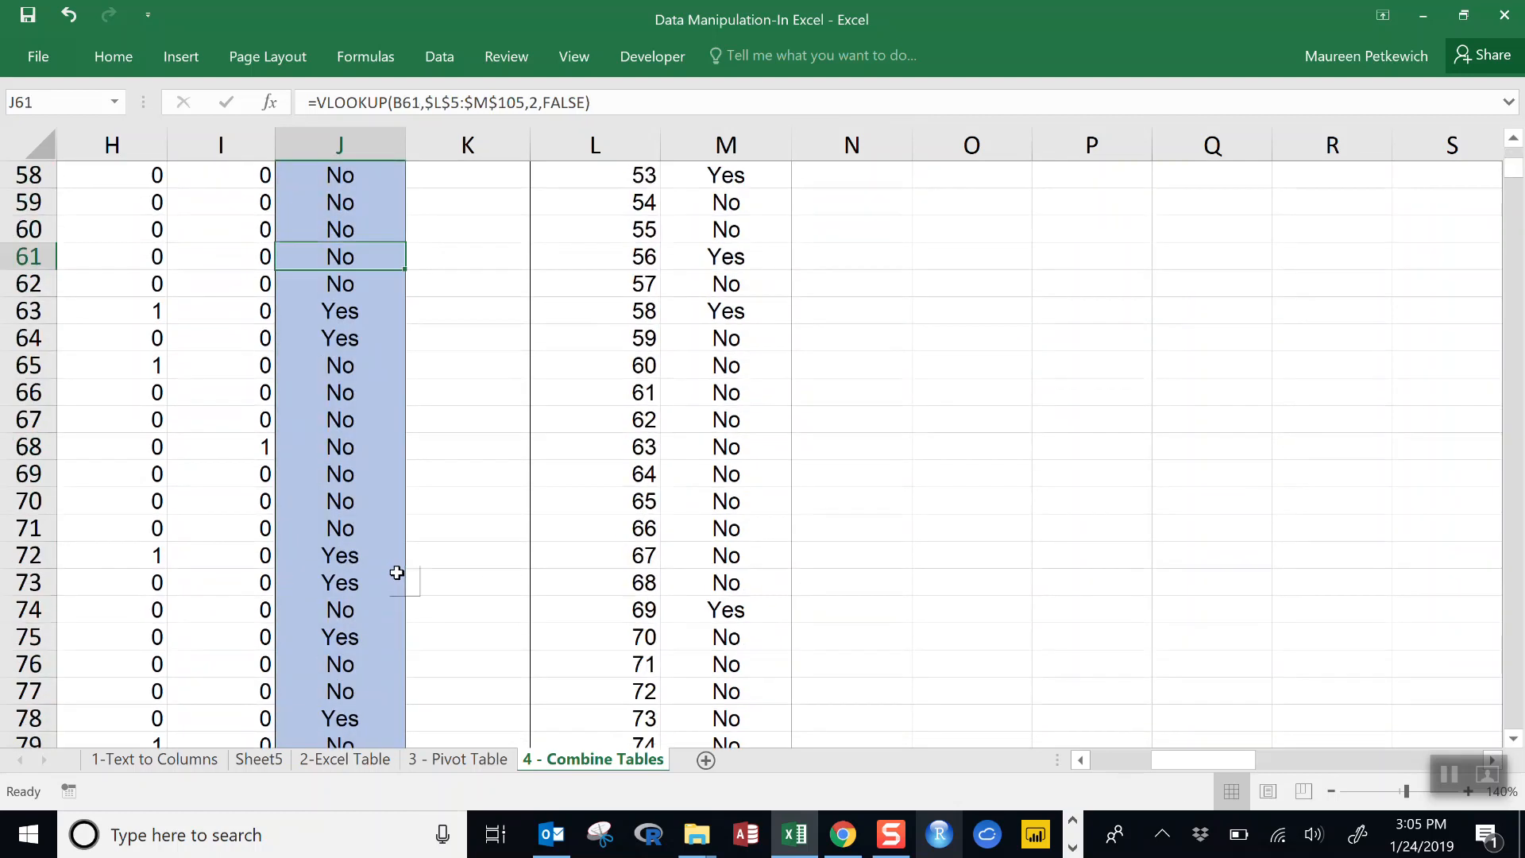
{"action": "left_click_drag", "start_coordinate": [1184, 759], "coordinate": [826, 517]}
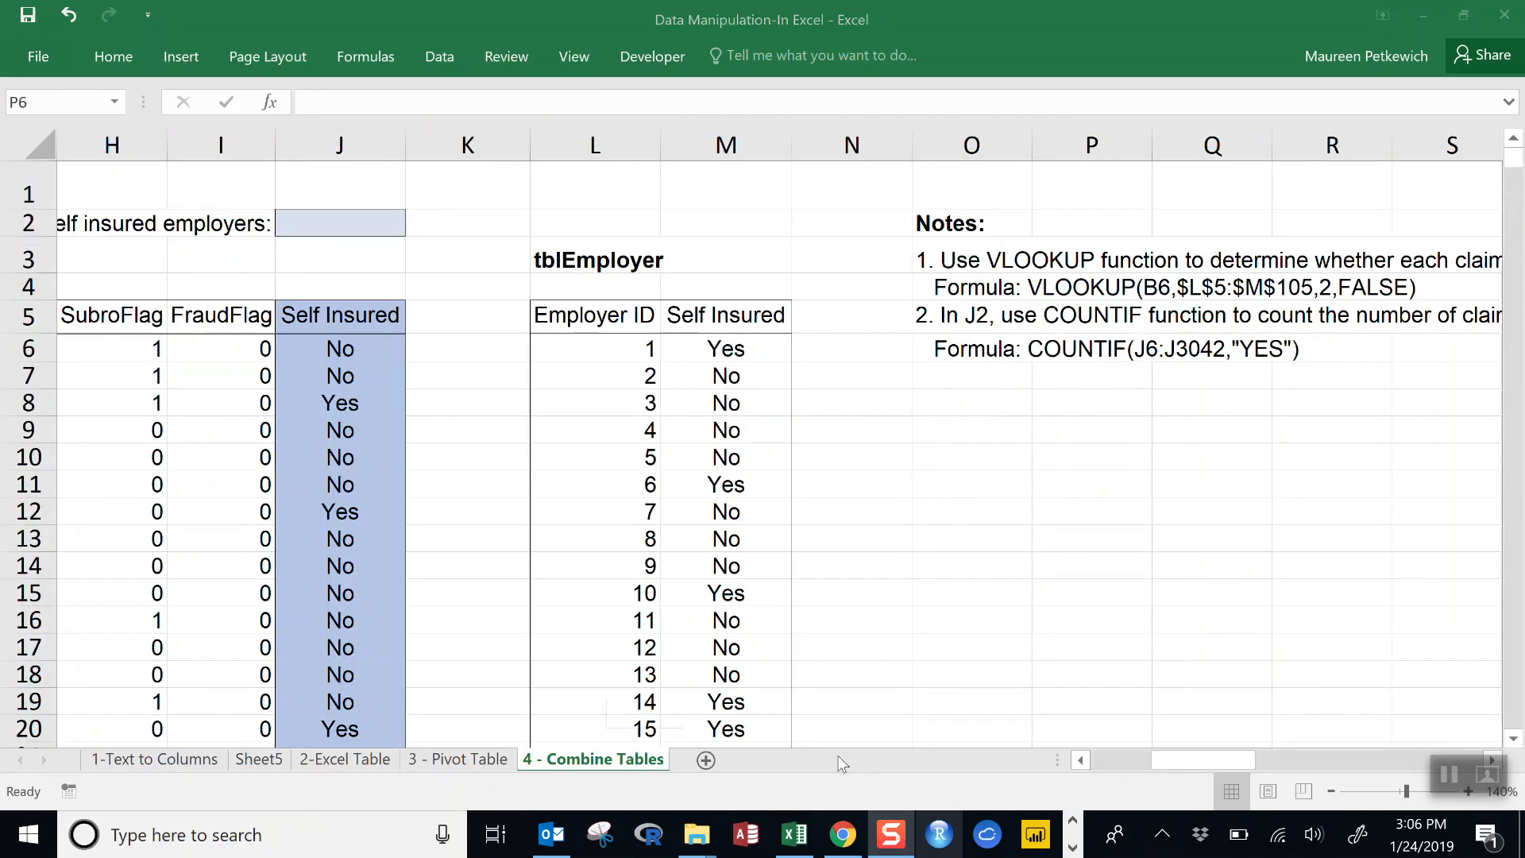
{"action": "left_click", "coordinate": [358, 355]}
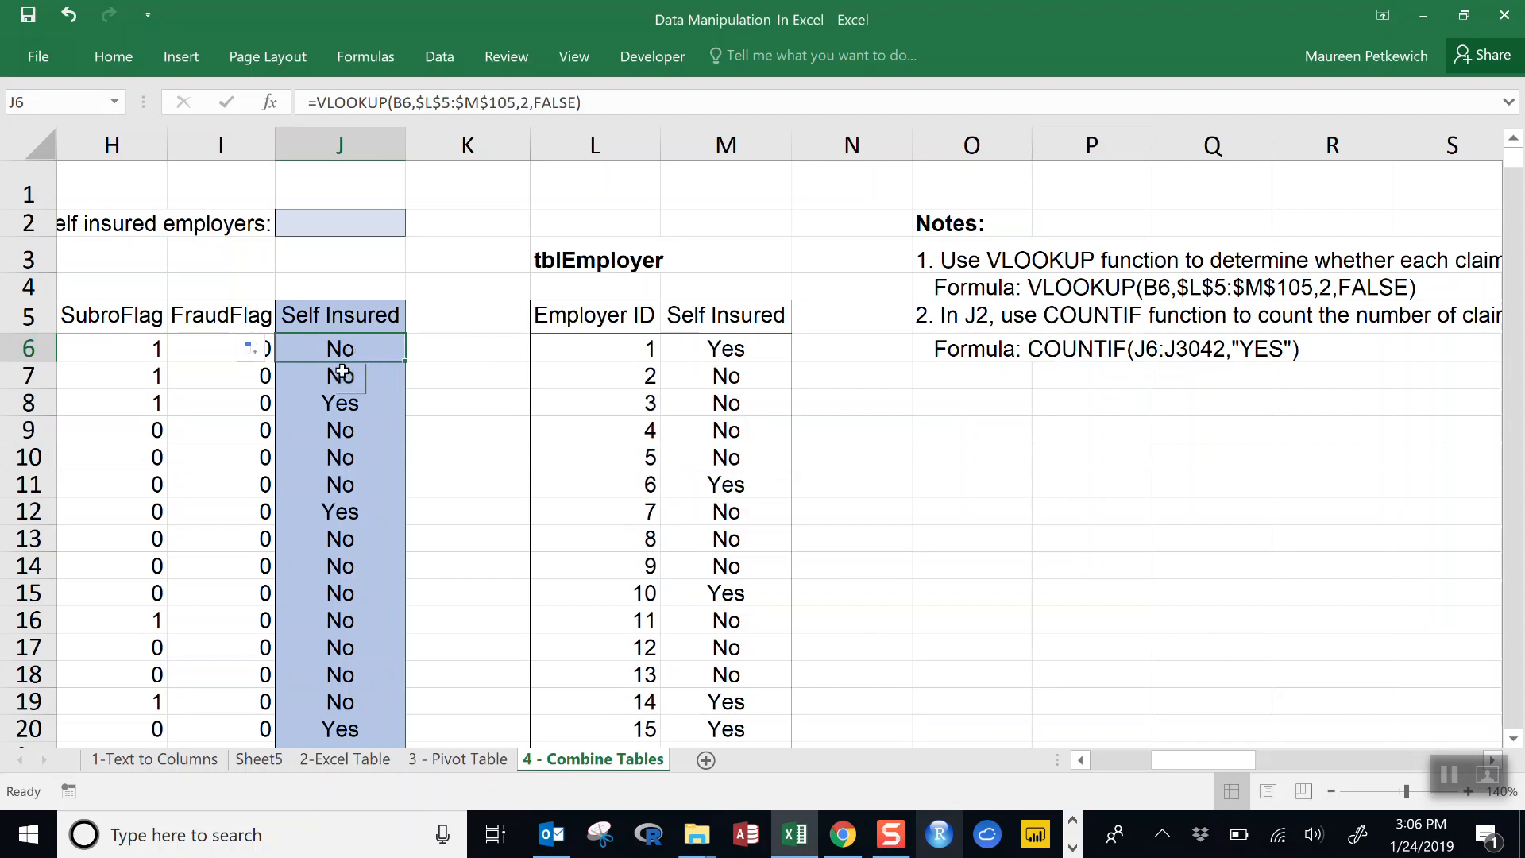
{"action": "scroll", "coordinate": [358, 405], "scroll_direction": "down", "scroll_amount": 4}
{"action": "scroll", "coordinate": [382, 413], "scroll_direction": "up", "scroll_amount": 4}
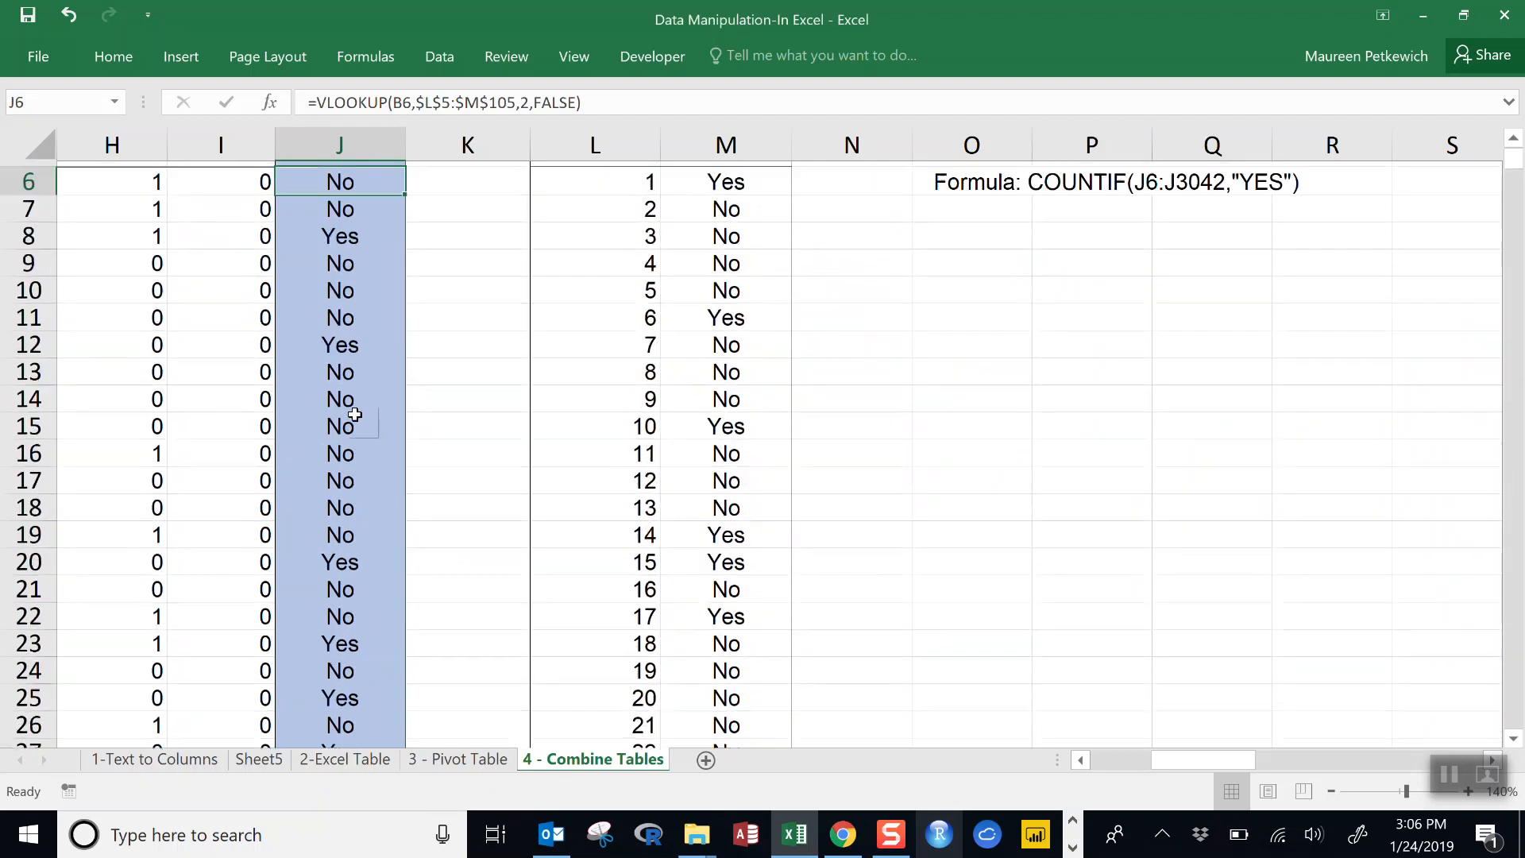
{"action": "left_click", "coordinate": [371, 375]}
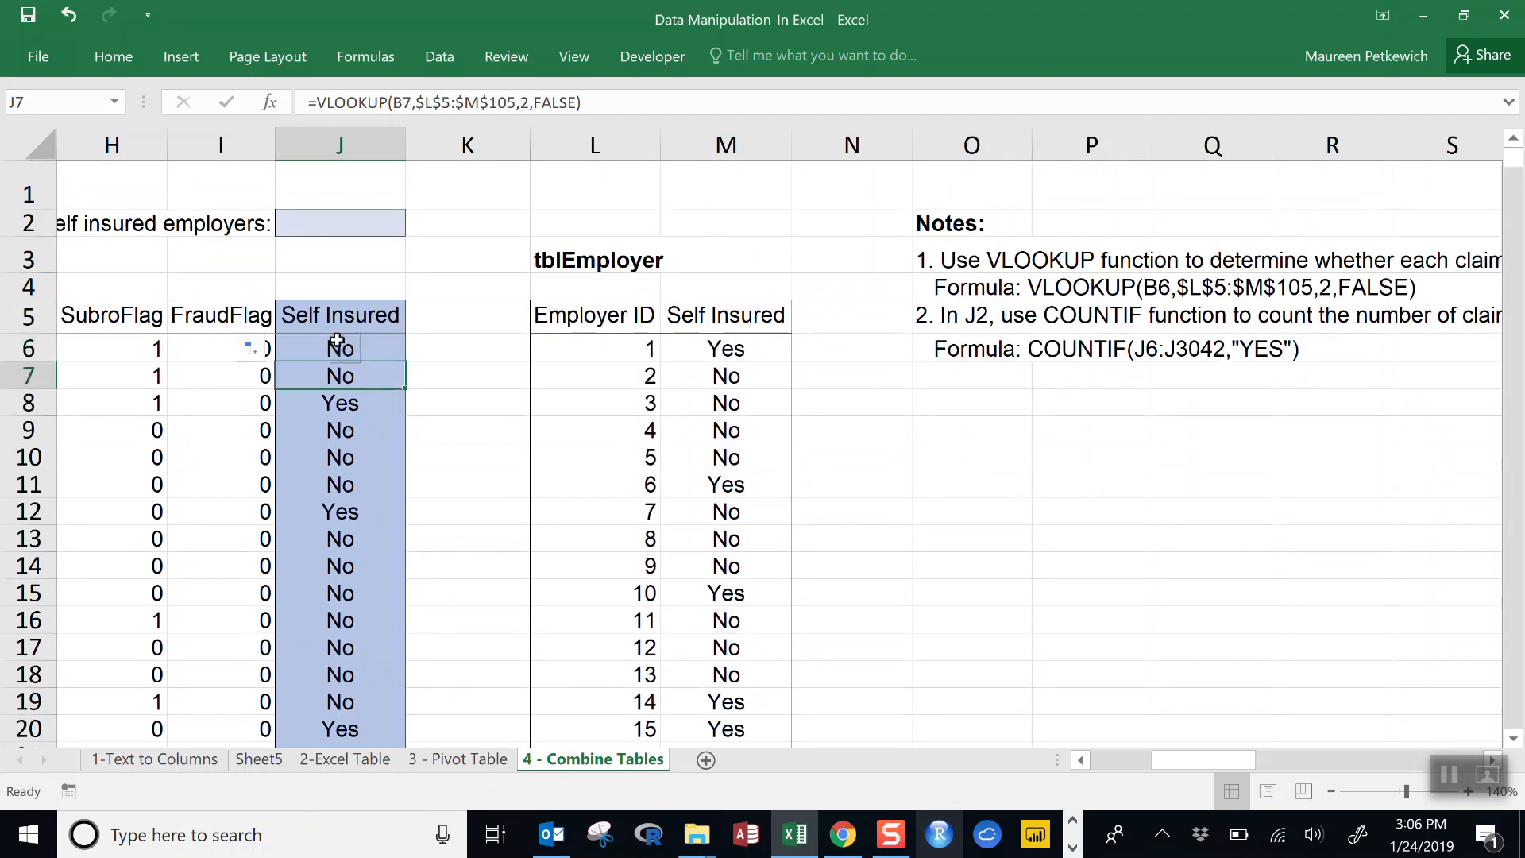
{"action": "left_click", "coordinate": [348, 435]}
{"action": "left_click", "coordinate": [346, 509]}
{"action": "left_click", "coordinate": [353, 563]}
{"action": "left_click", "coordinate": [353, 610]}
{"action": "left_click", "coordinate": [354, 532]}
{"action": "left_click", "coordinate": [358, 446]}
{"action": "left_click", "coordinate": [357, 359]}
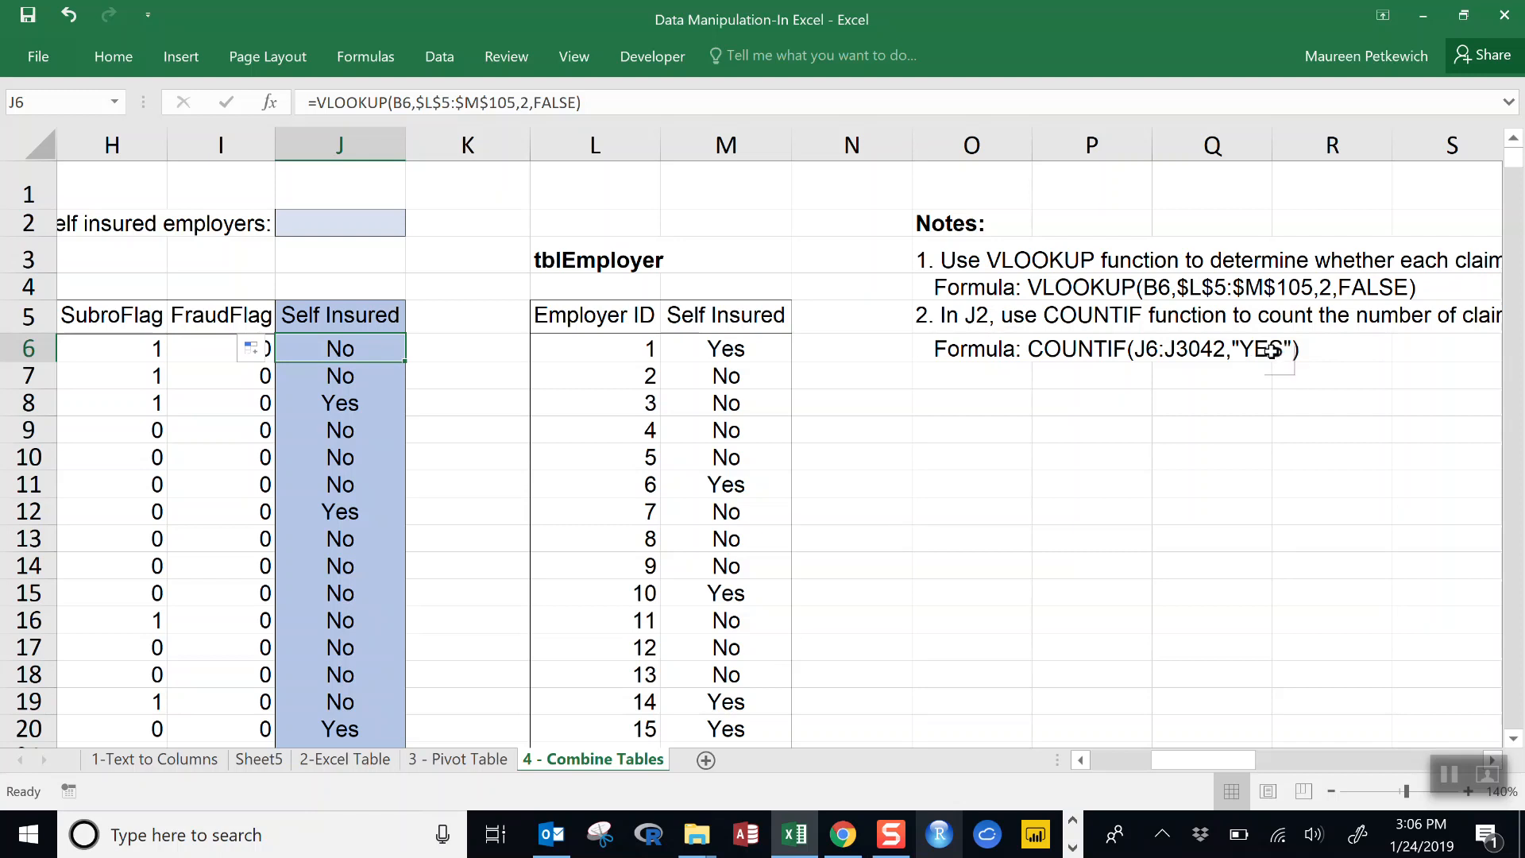
Step: Copy the text COUNTIF(J6:J3042,"YES") from the formula note in cell O6, leaving the note itself unedited
{"action": "left_click", "coordinate": [1098, 351]}
{"action": "left_click", "coordinate": [1214, 360]}
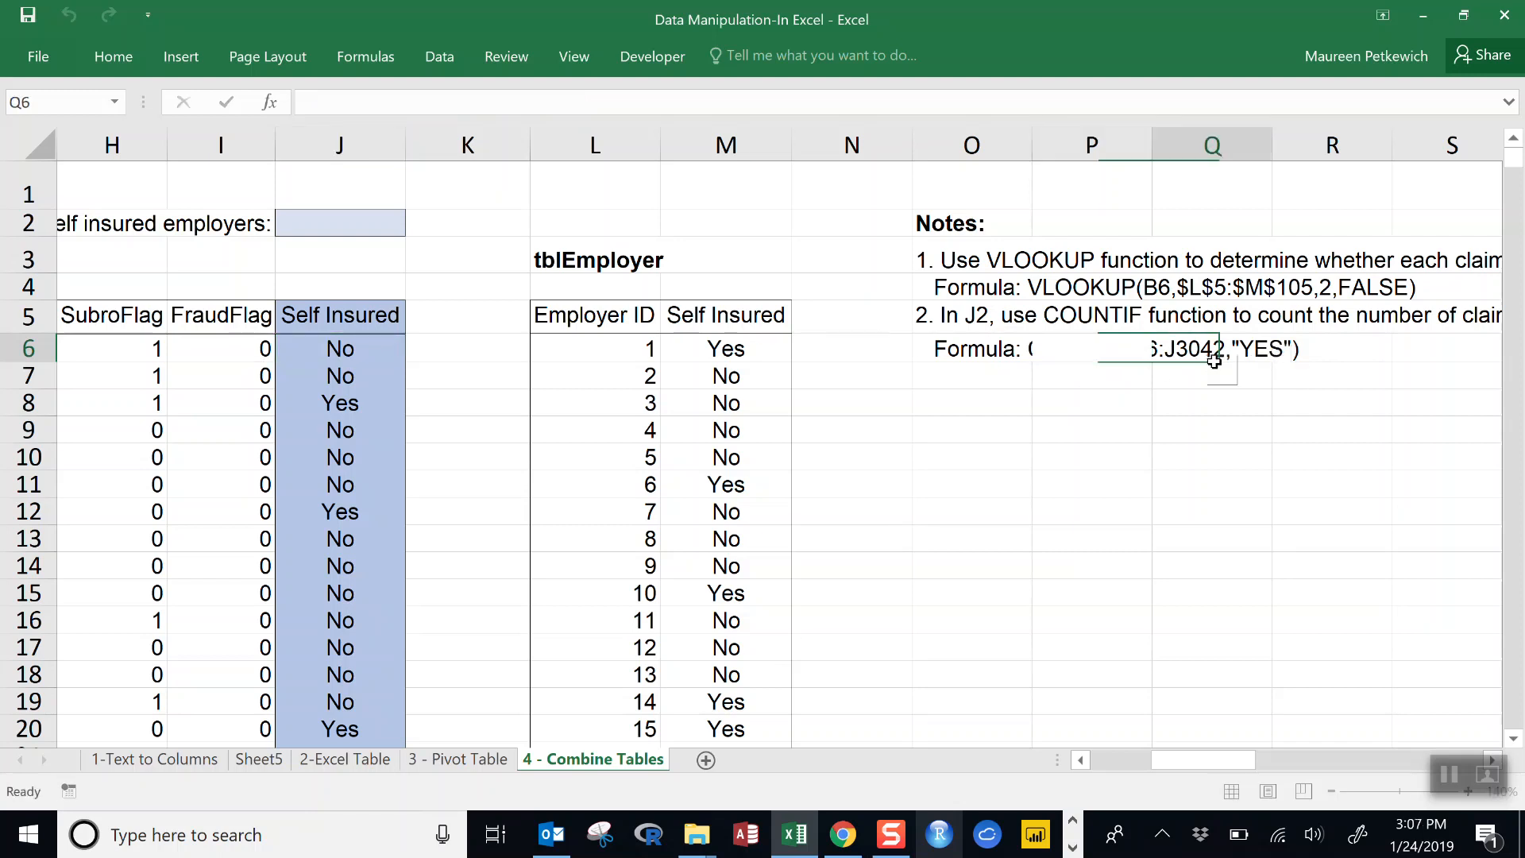
{"action": "left_click", "coordinate": [1002, 353]}
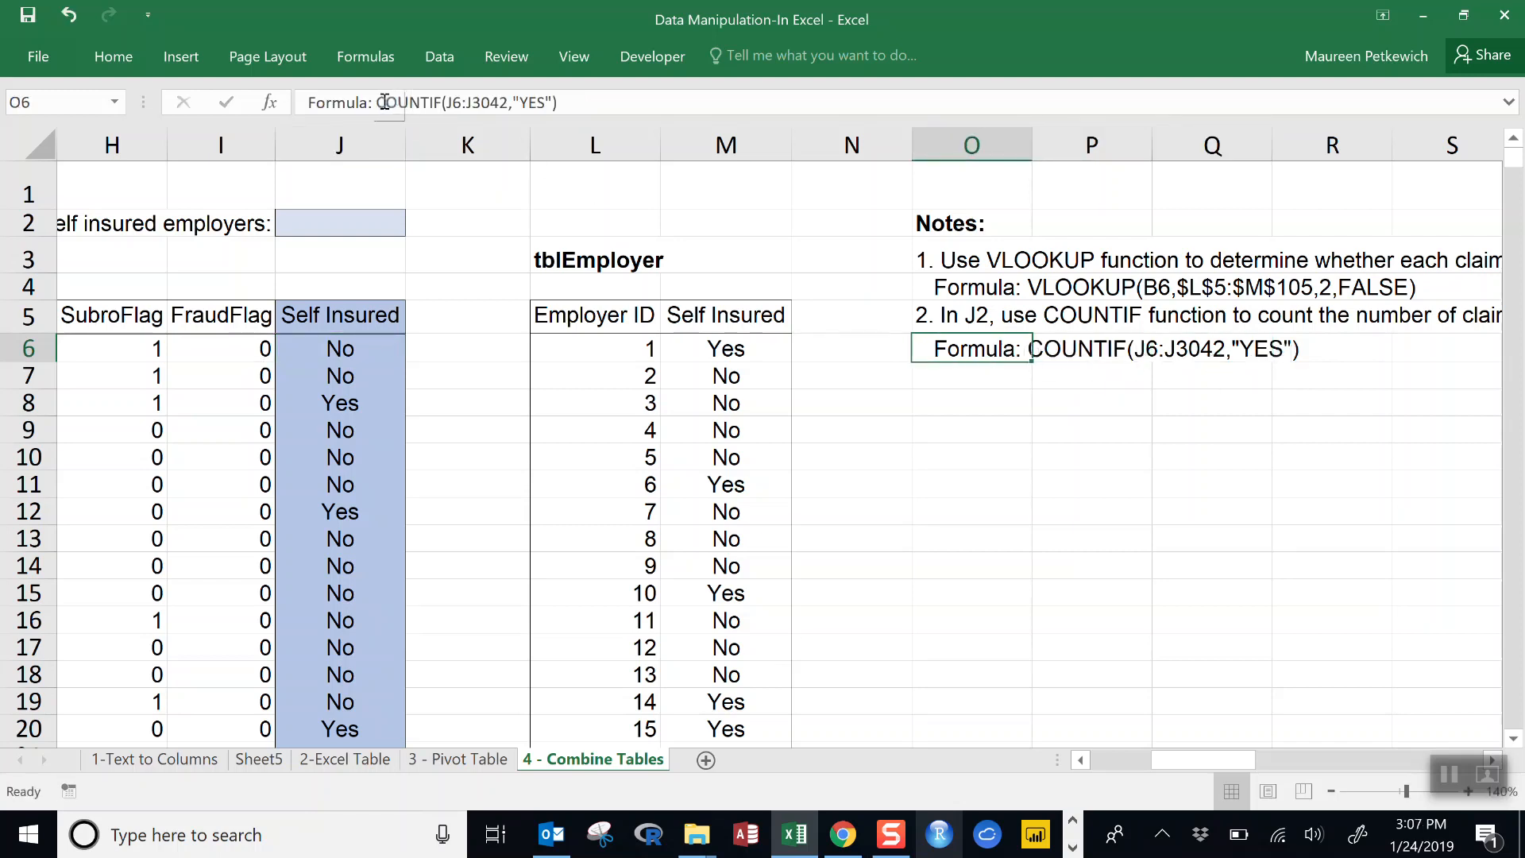
{"action": "left_click_drag", "start_coordinate": [381, 101], "coordinate": [543, 119]}
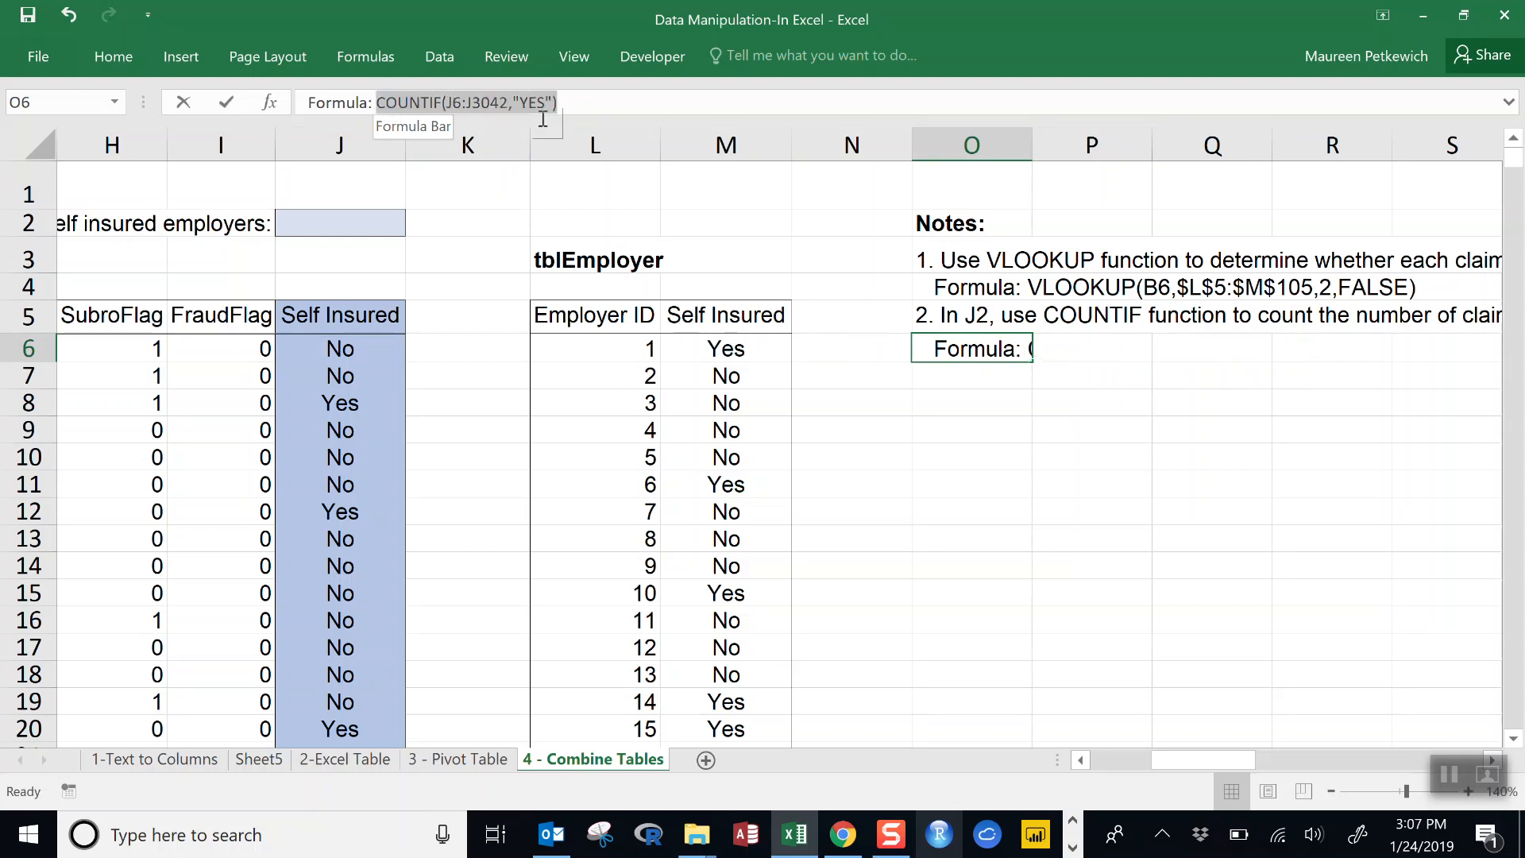
{"action": "right_click", "coordinate": [548, 118]}
{"action": "left_click", "coordinate": [570, 167]}
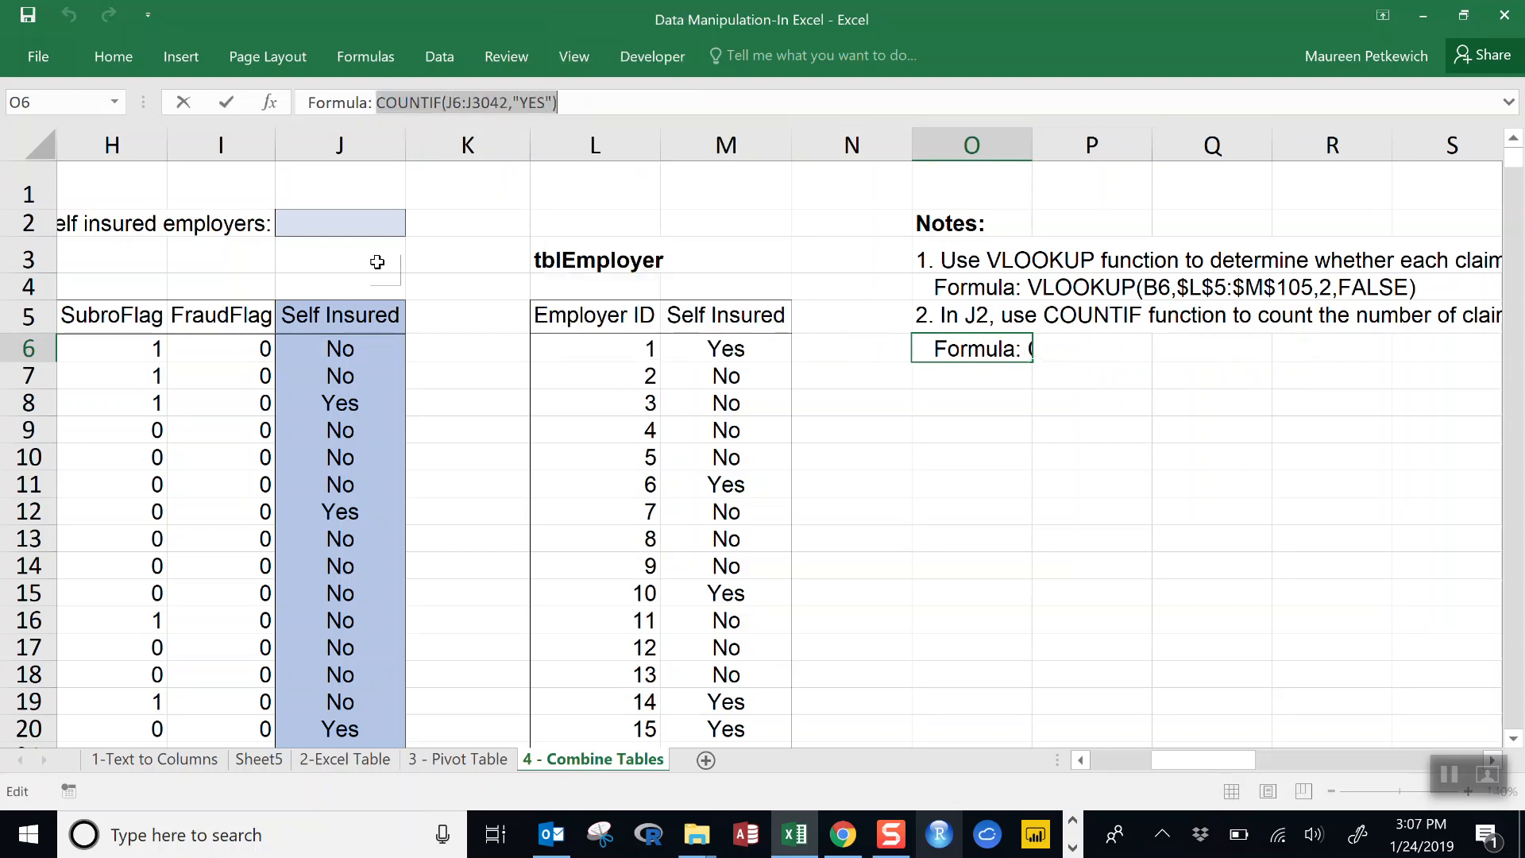
{"action": "key", "text": "Escape"}
Step: Enter =COUNTIF(J6:J3042,"YES") in cell J2 using the copied text, and reselect the cell to check its formula
{"action": "left_click", "coordinate": [344, 226]}
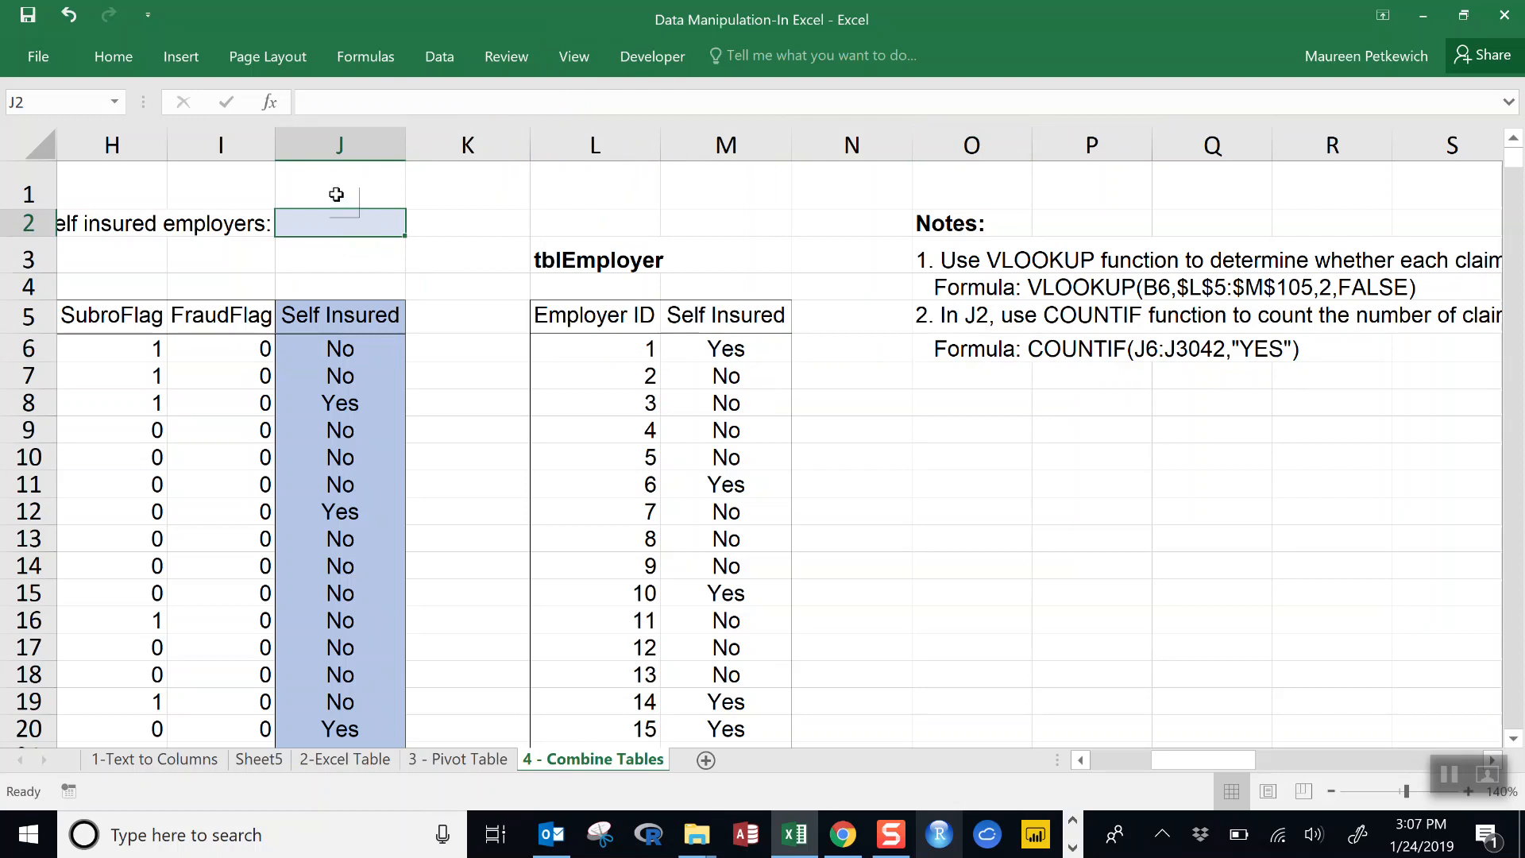
{"action": "left_click", "coordinate": [332, 104]}
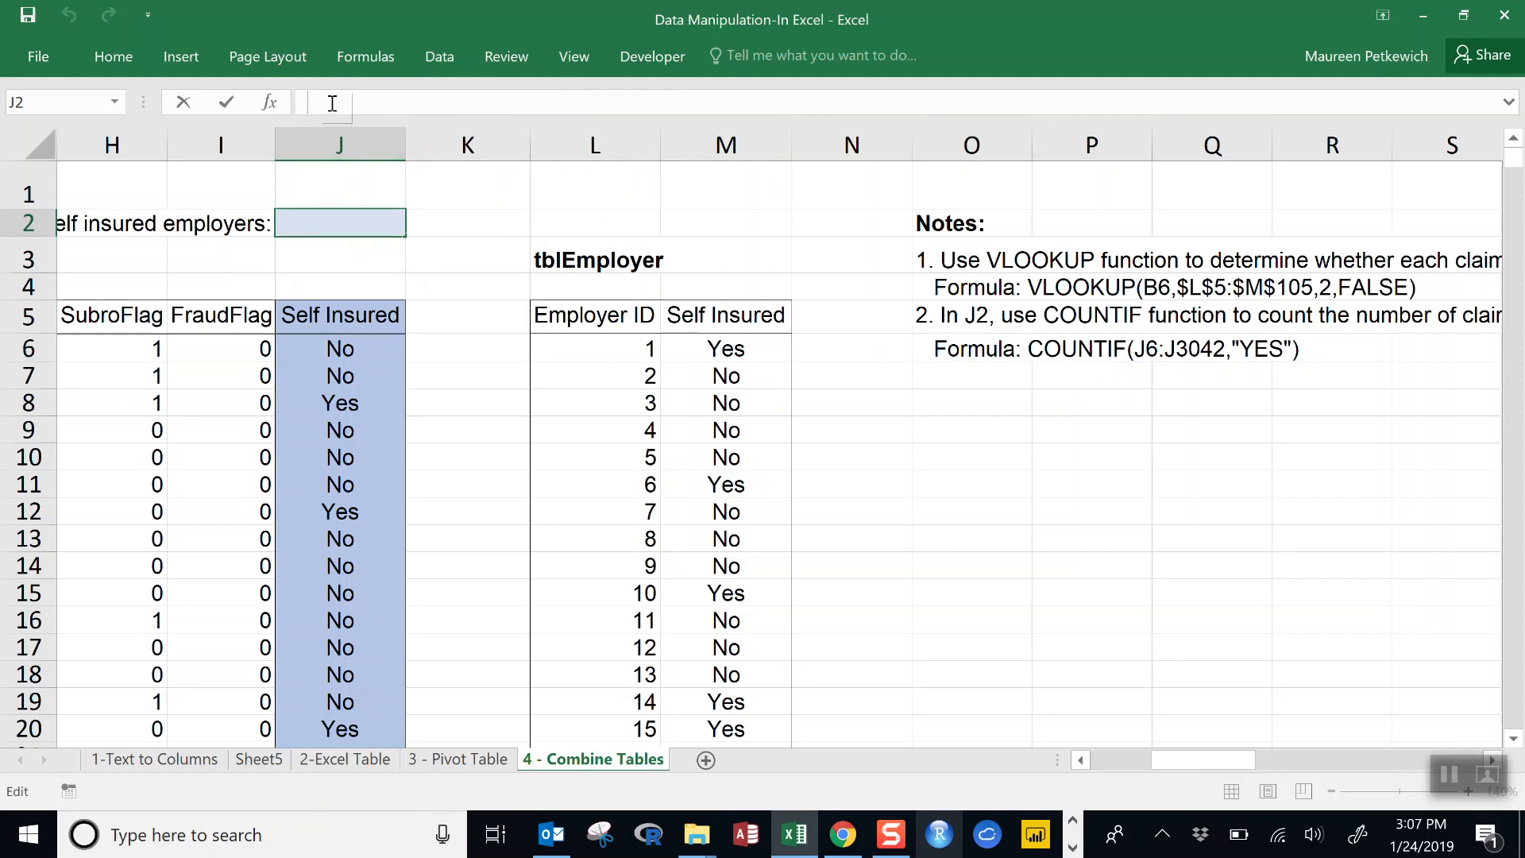
{"action": "type", "text": "="}
{"action": "key", "text": "ctrl+v"}
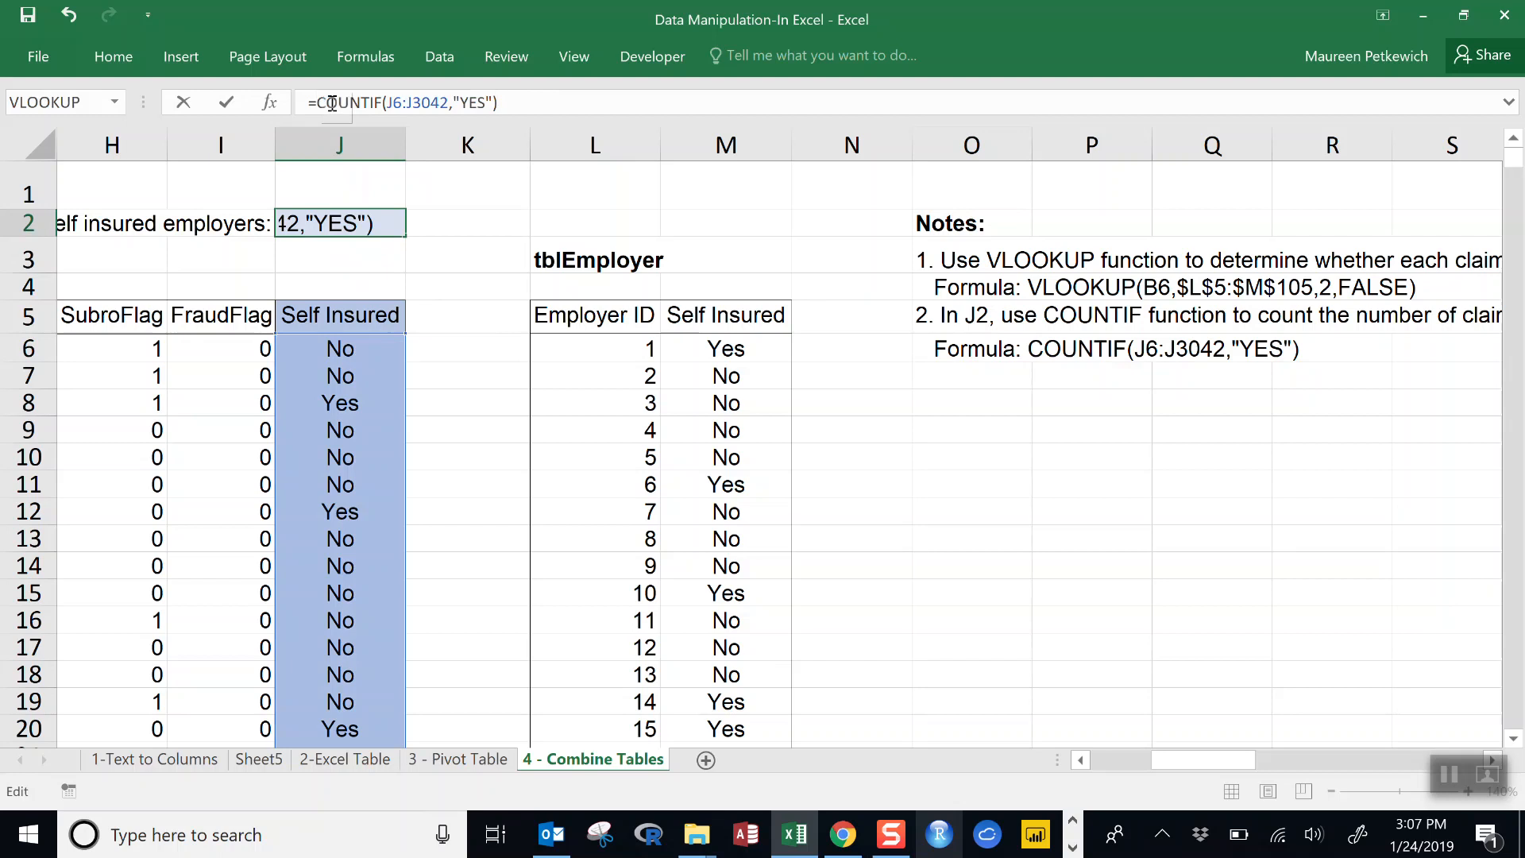
{"action": "key", "text": "Return"}
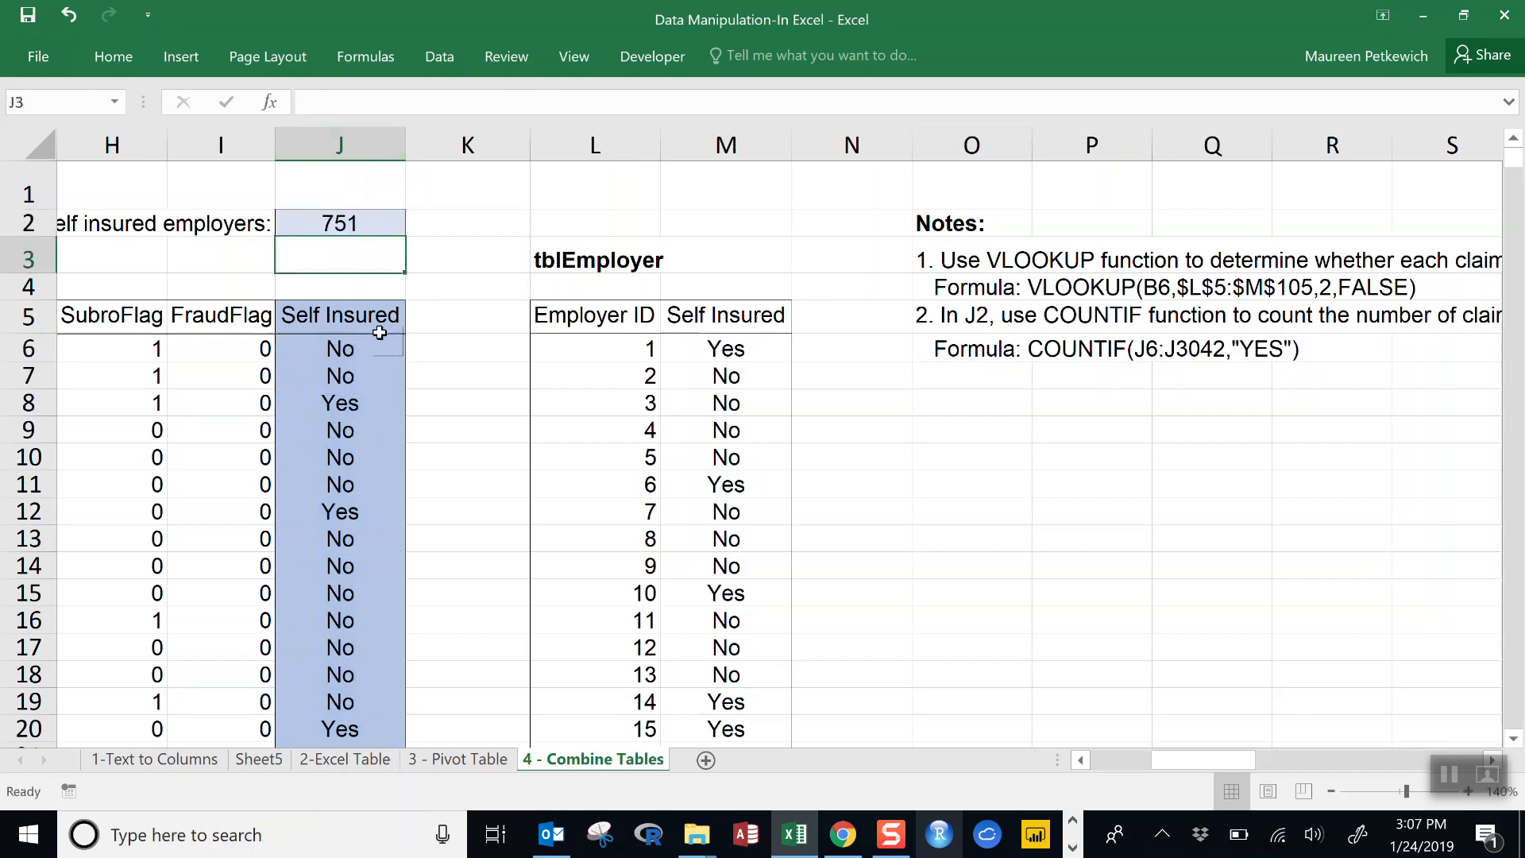
{"action": "left_click", "coordinate": [369, 230]}
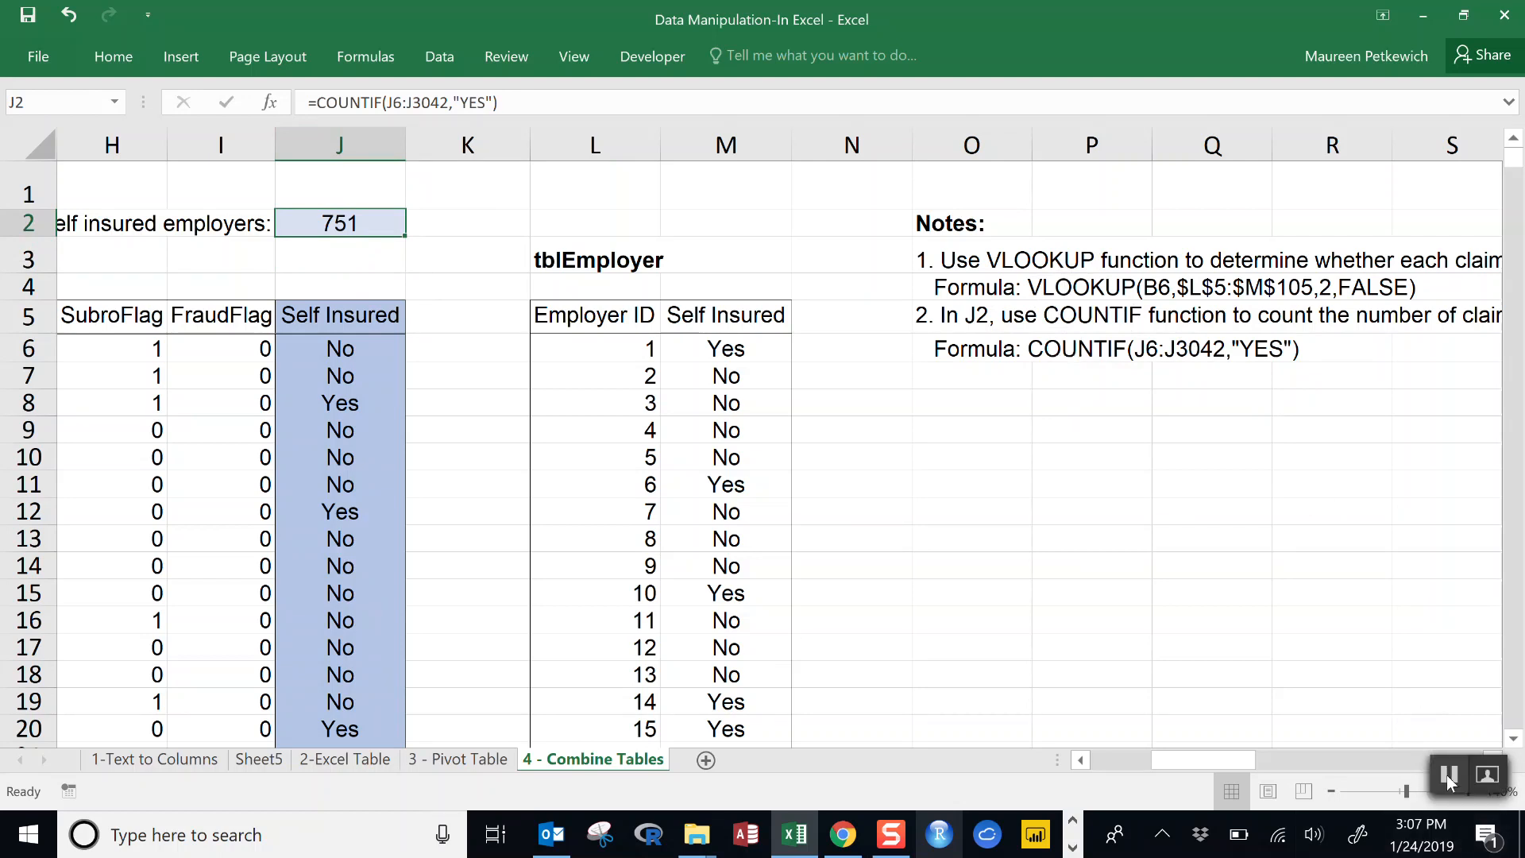
{"action": "left_click", "coordinate": [1449, 778]}
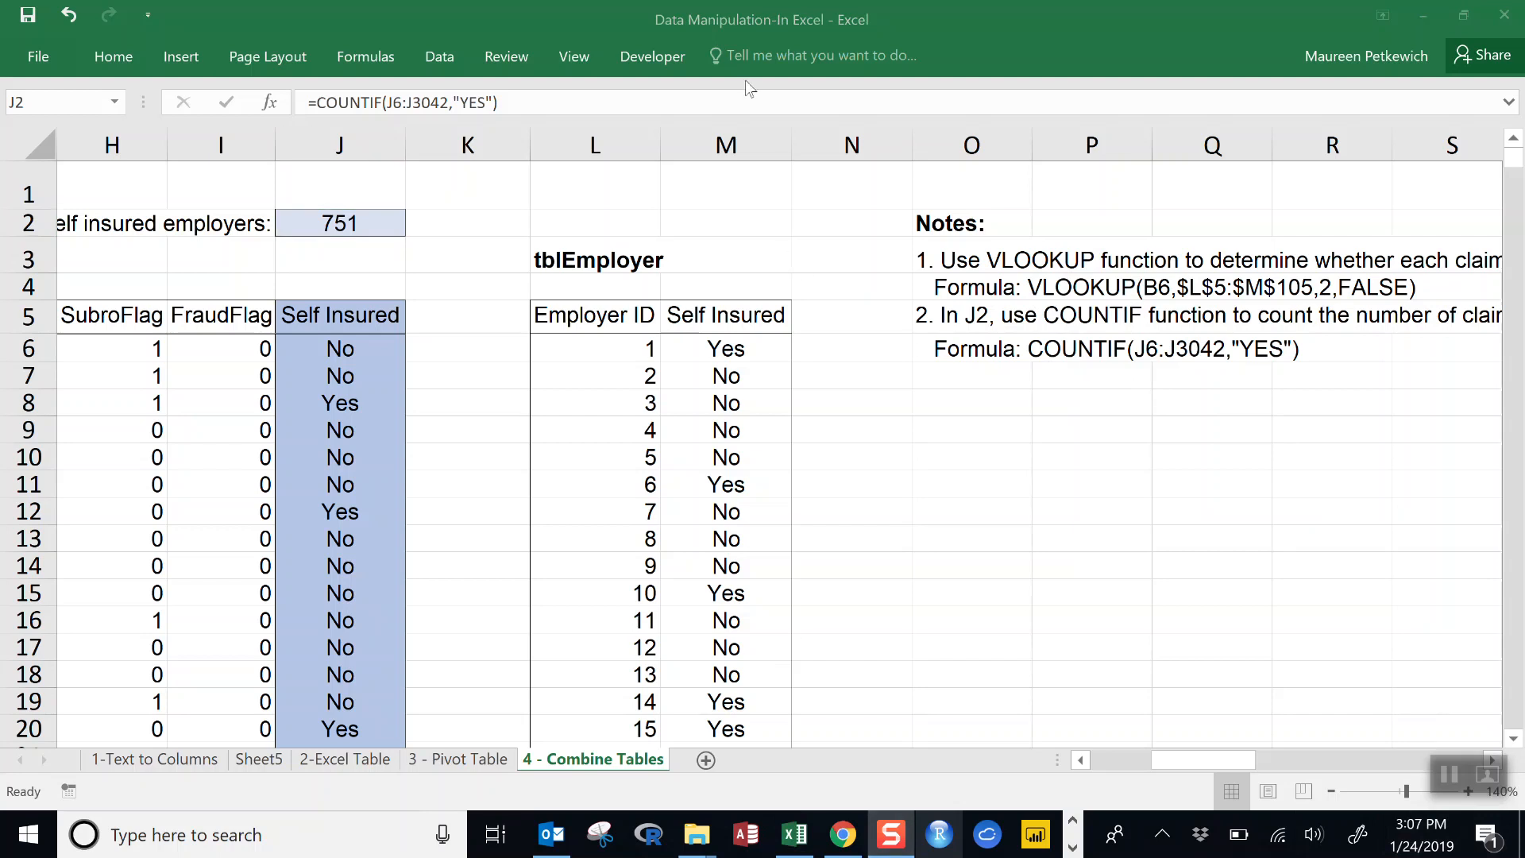
Step: Search the commands for vlookup and open the function arguments for VLOOKUP from the Lookup & Reference functions
{"action": "left_click", "coordinate": [775, 55]}
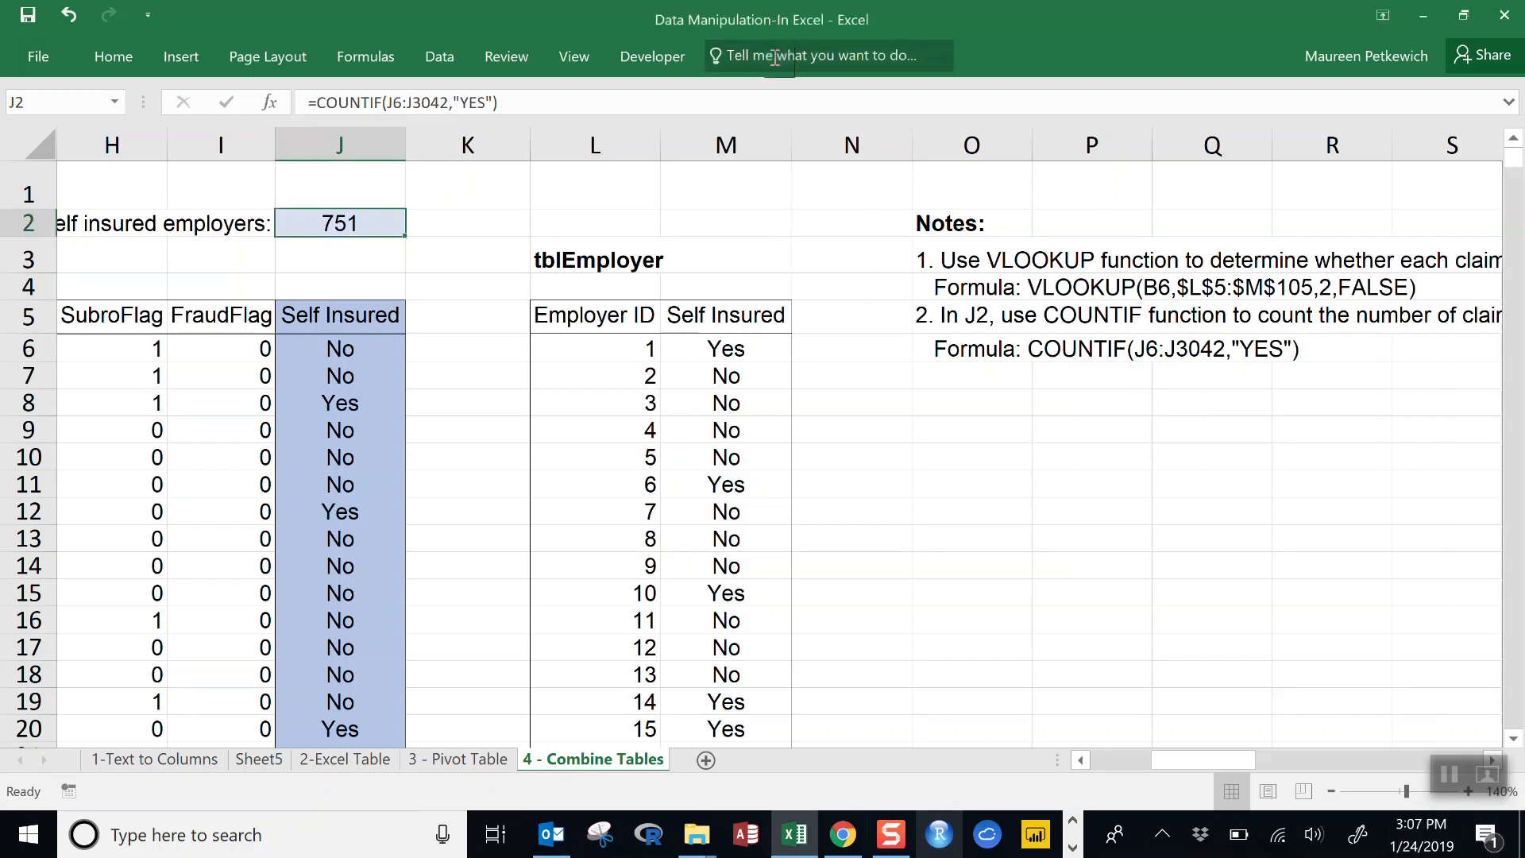
{"action": "type", "text": "v"}
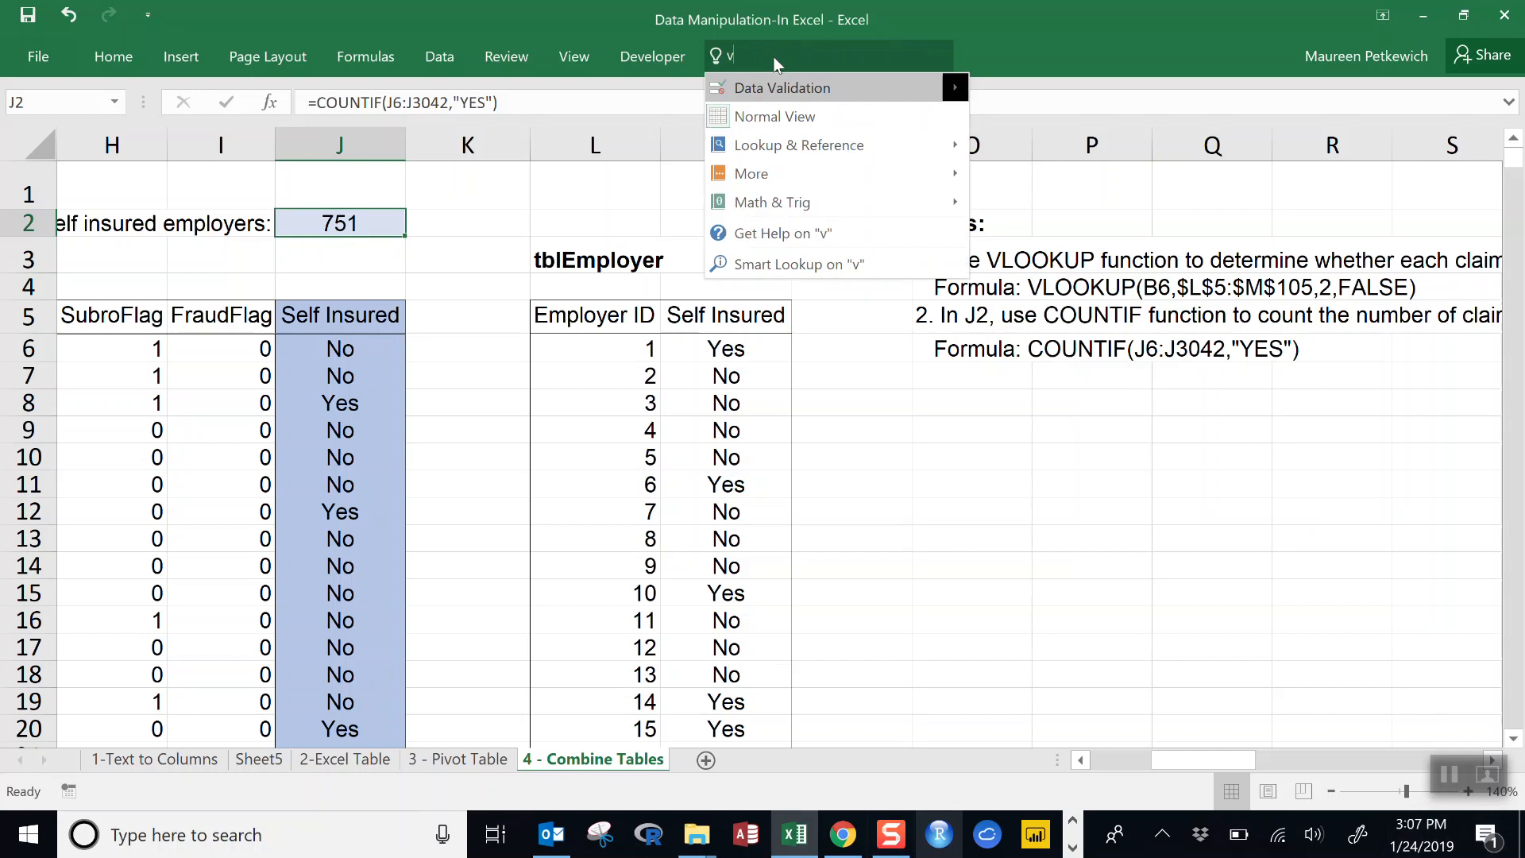
{"action": "type", "text": "lookup"}
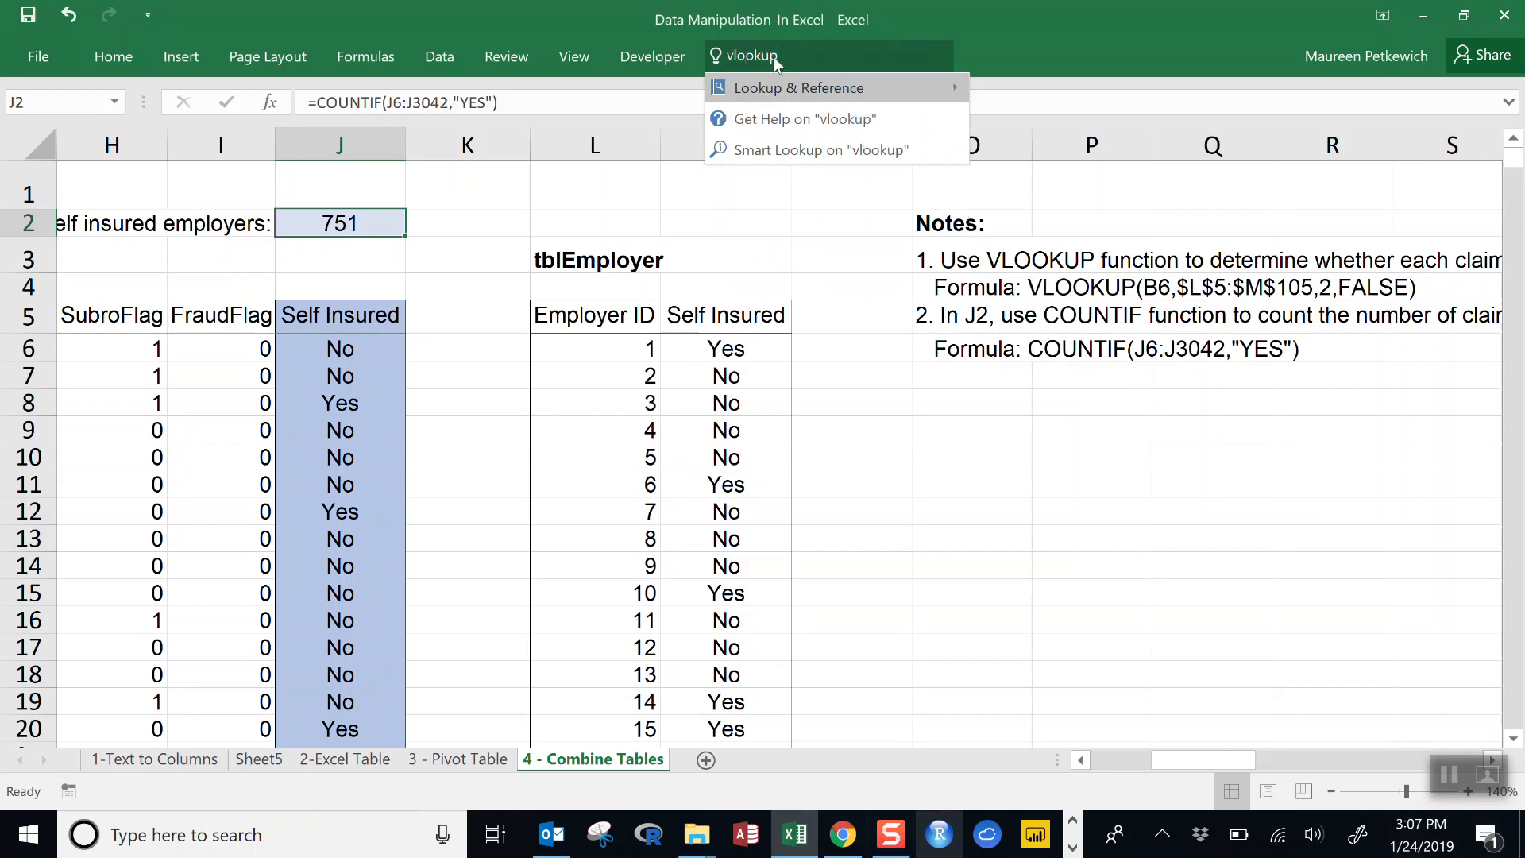
{"action": "mouse_move", "coordinate": [834, 88]}
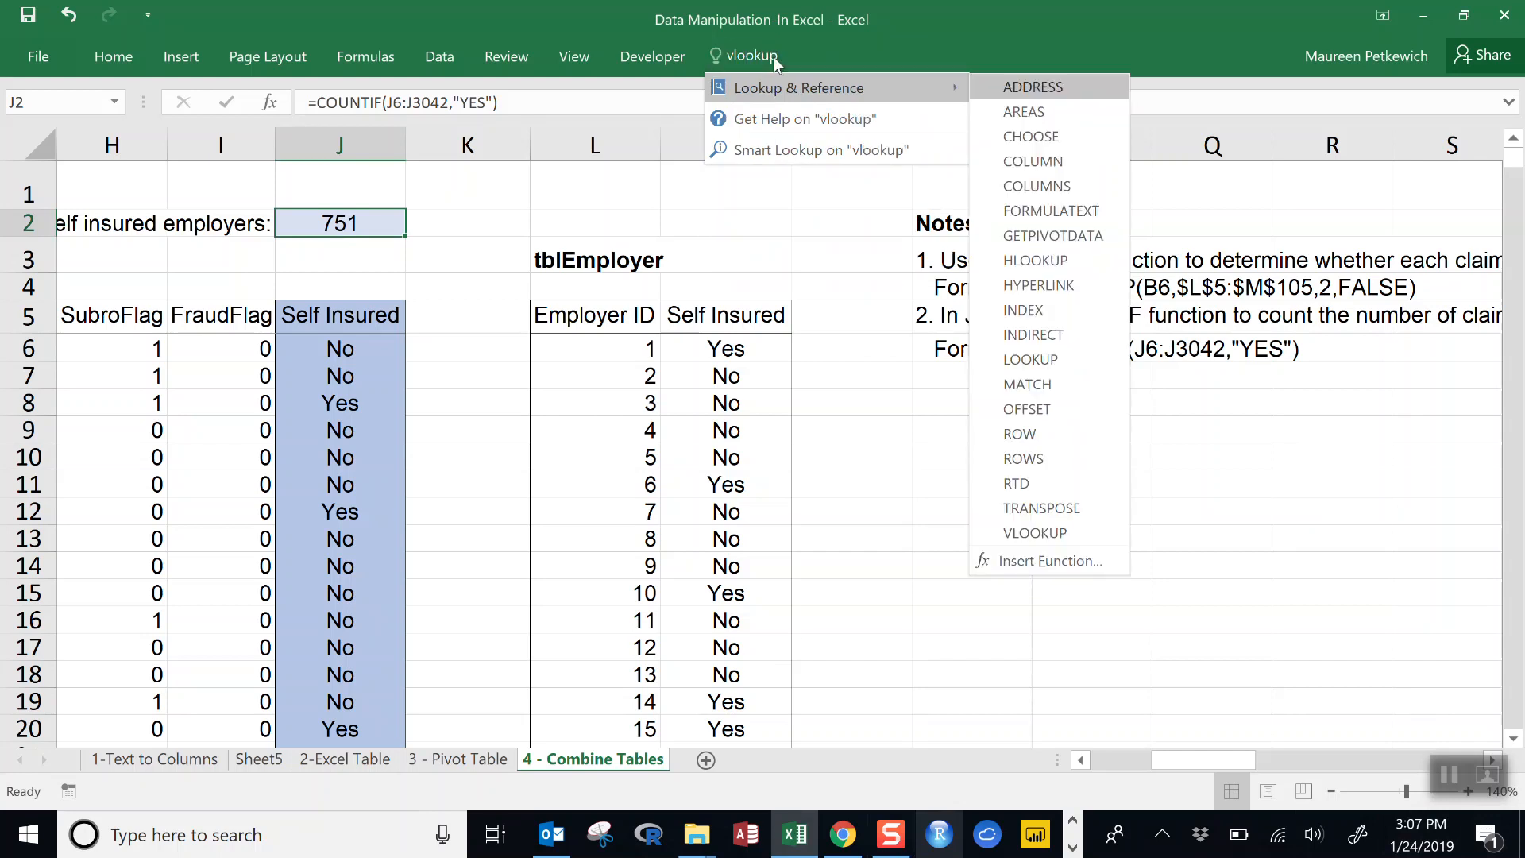
{"action": "left_click", "coordinate": [1114, 527]}
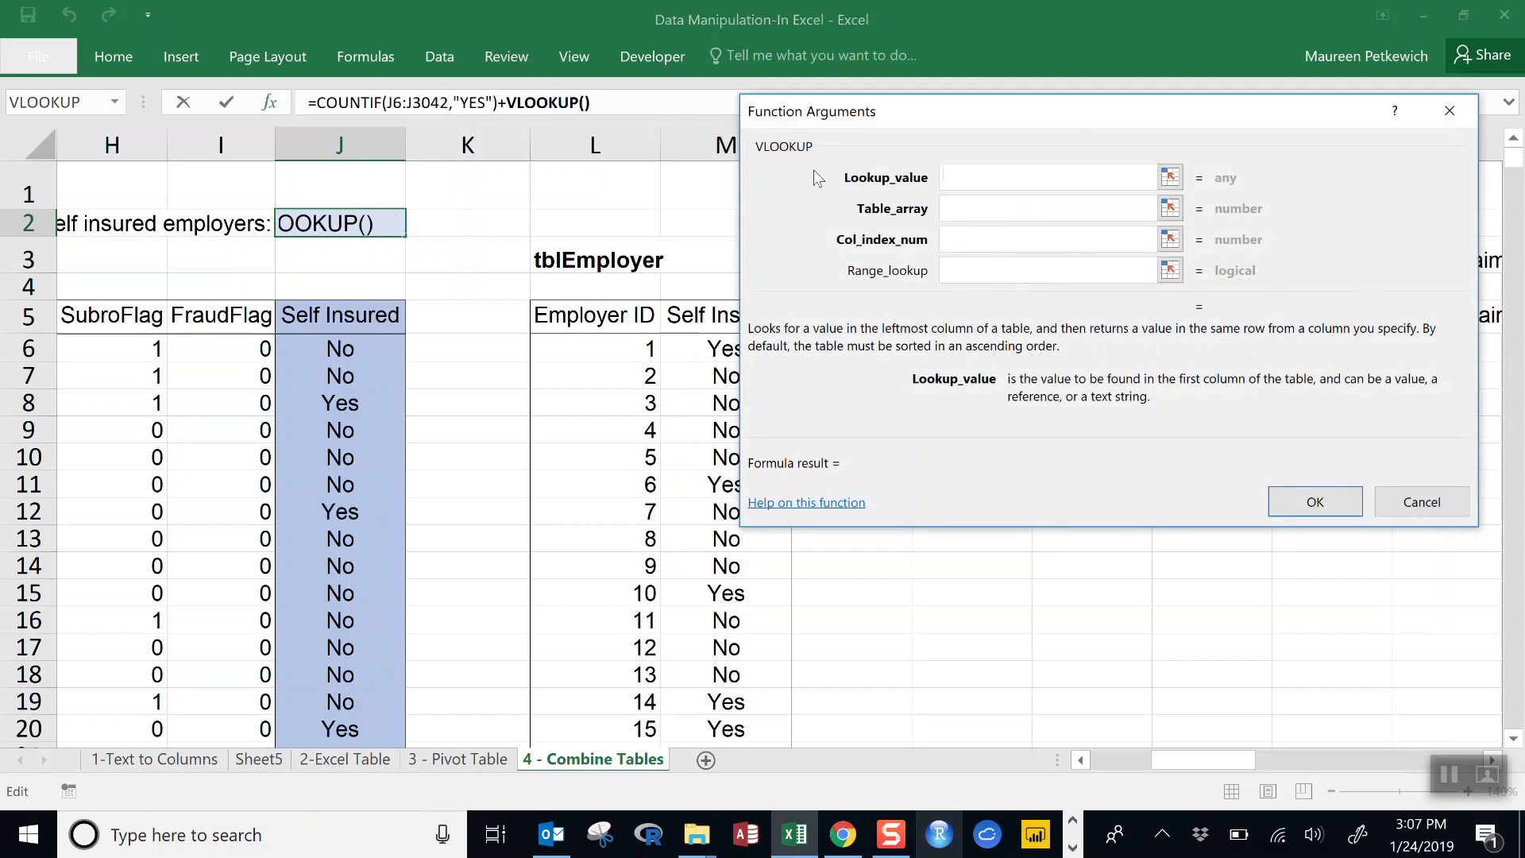
Step: Open the help article on the VLOOKUP function, skim through it and close it
{"action": "left_click", "coordinate": [858, 505]}
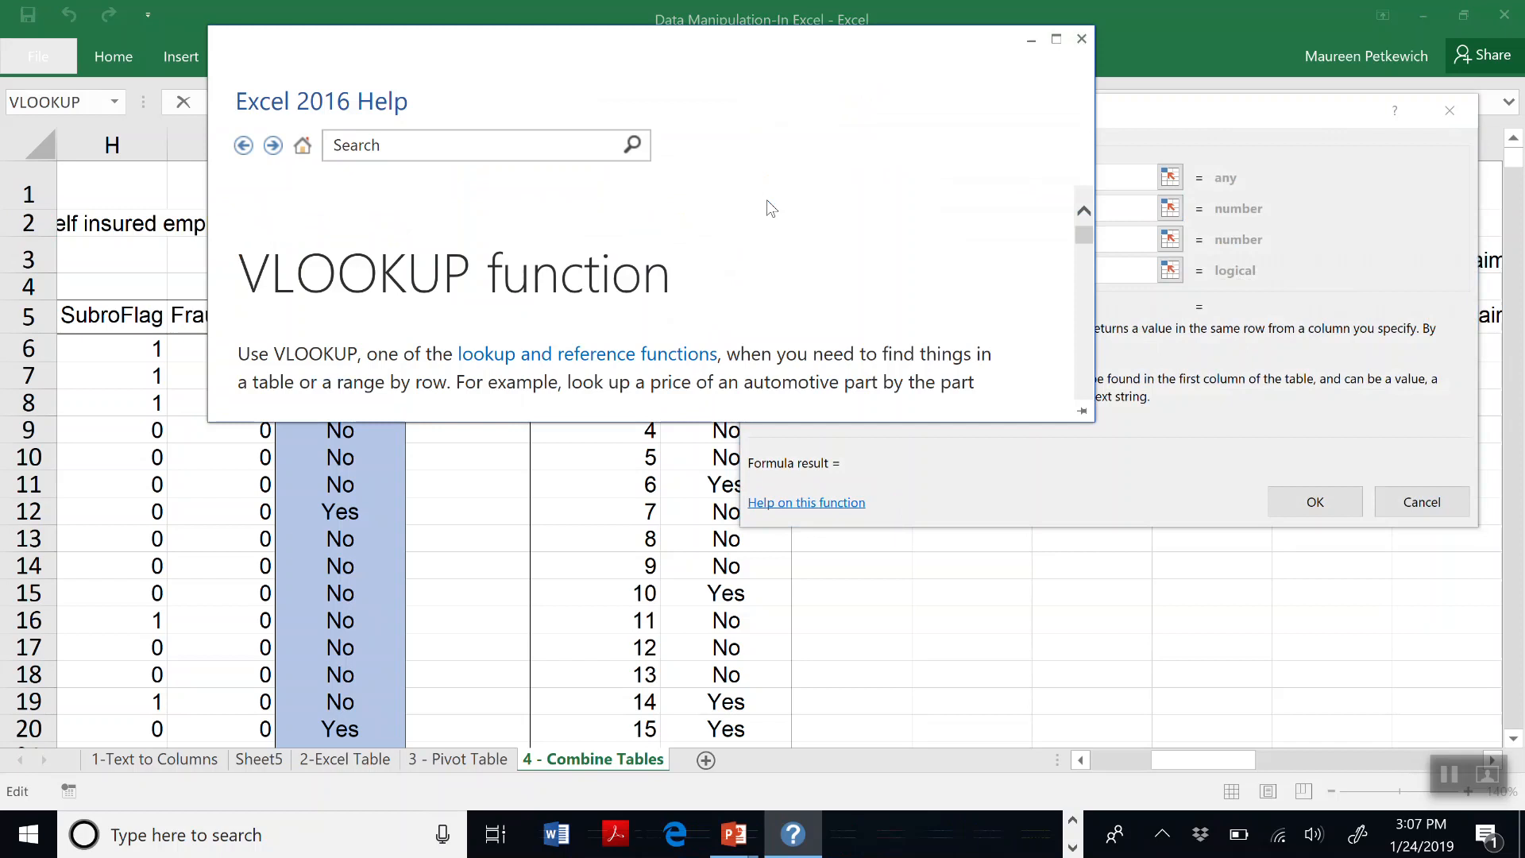
{"action": "scroll", "coordinate": [768, 208], "scroll_direction": "down", "scroll_amount": 8}
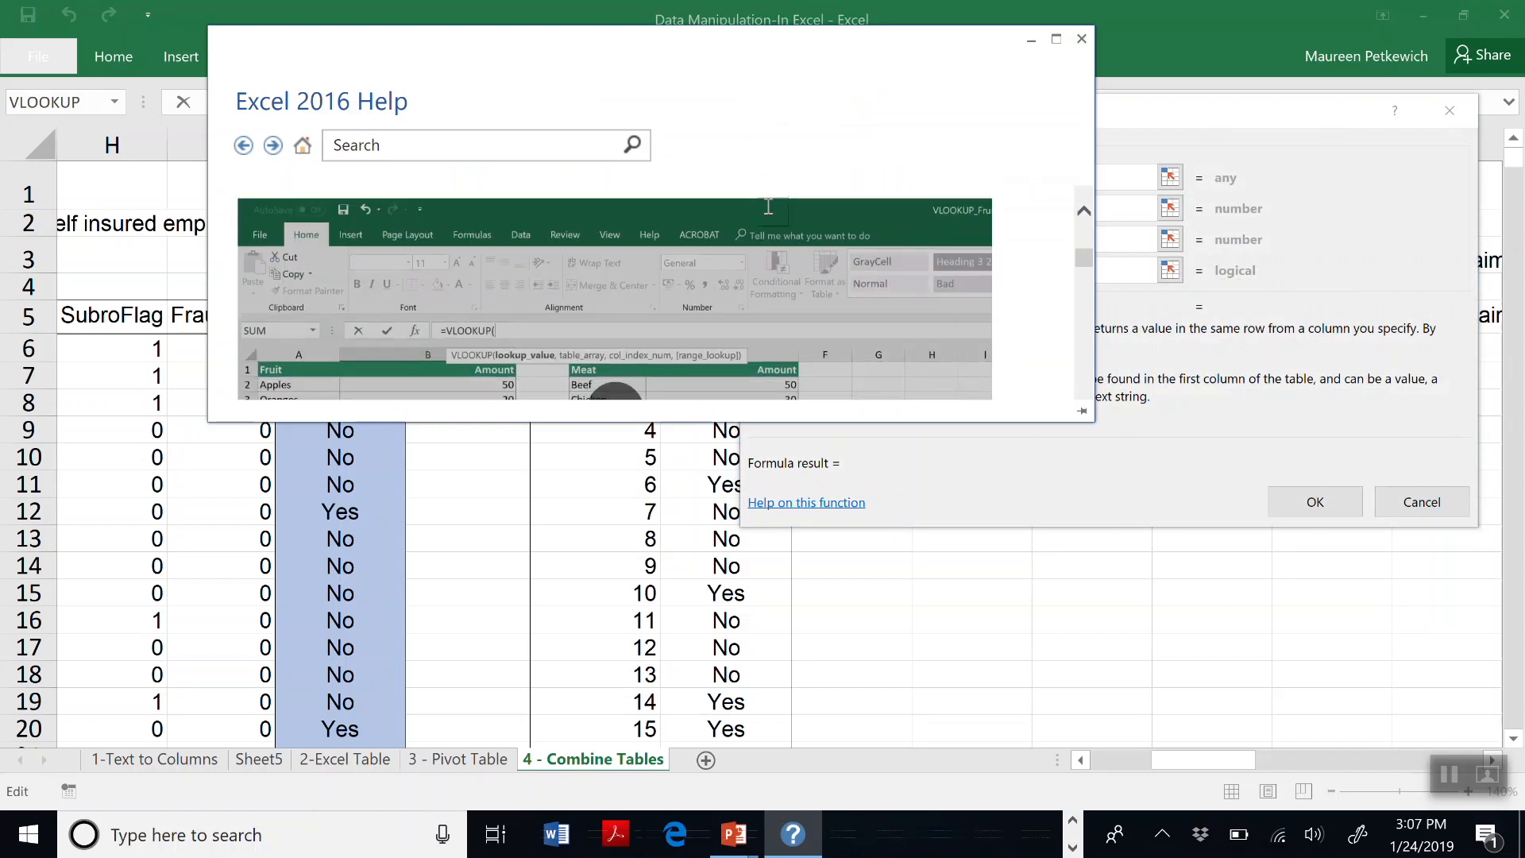
{"action": "left_click", "coordinate": [1081, 39]}
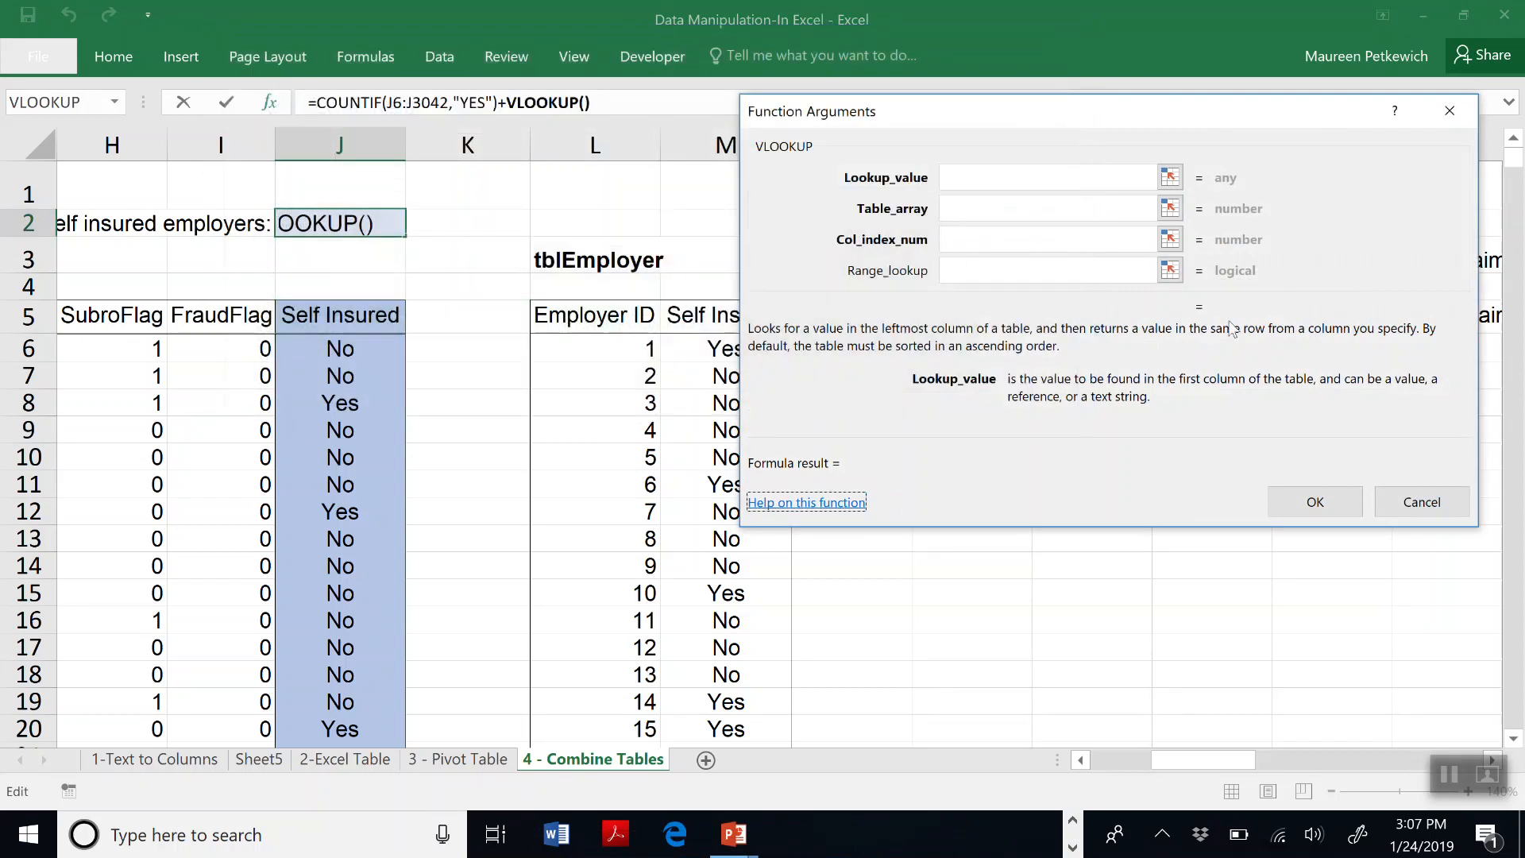